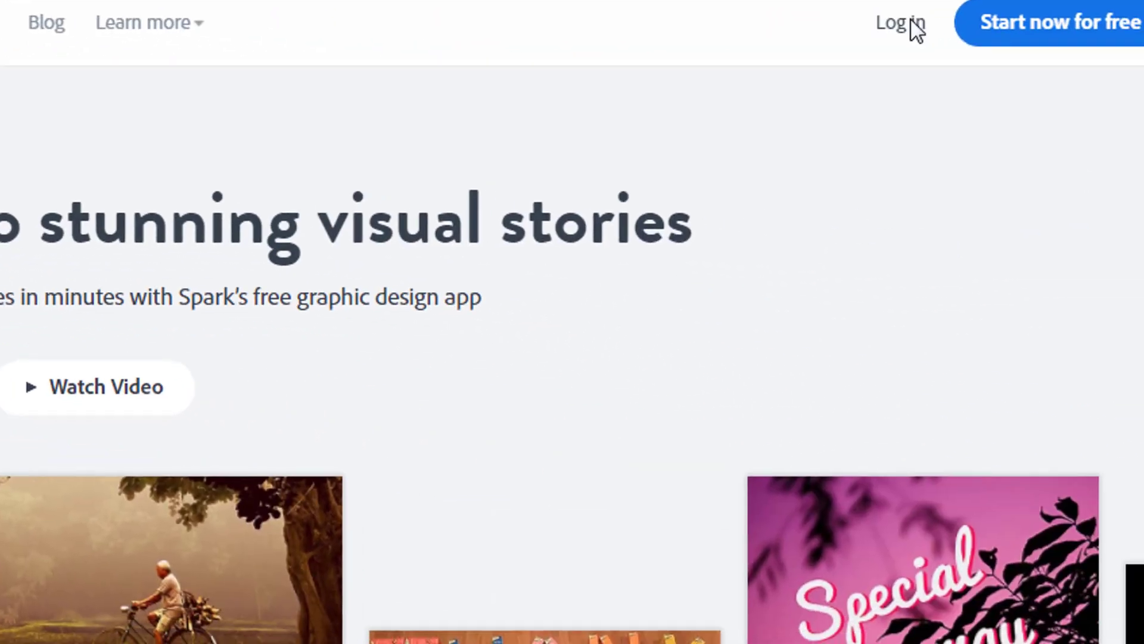
Step: Log in to Adobe Spark with a Google account
{"action": "left_click", "coordinate": [912, 23]}
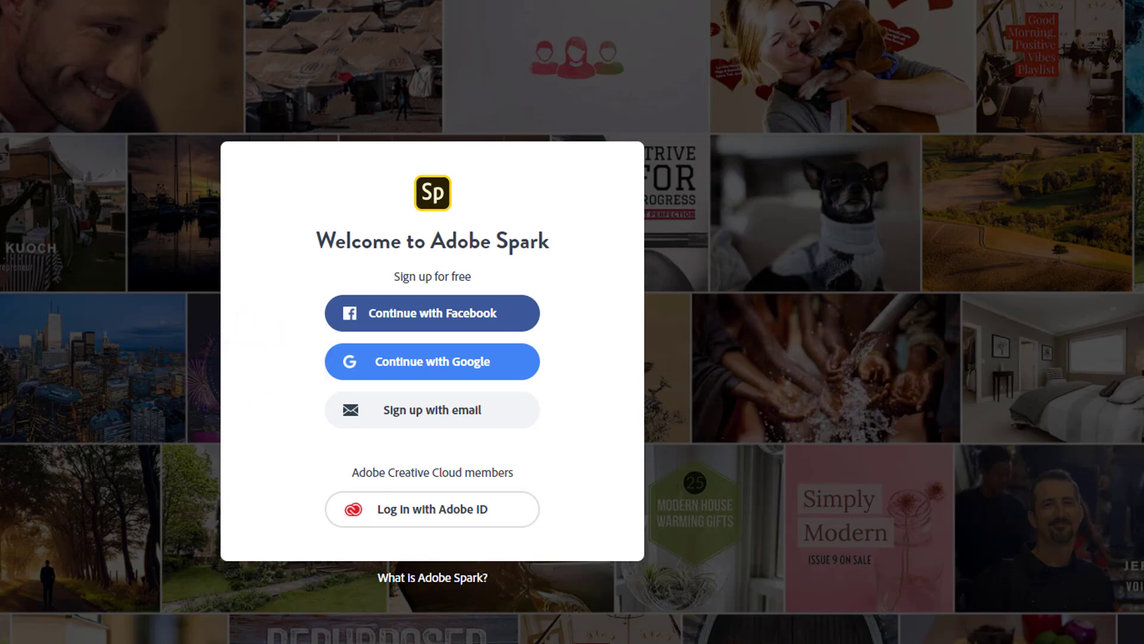
{"action": "left_click", "coordinate": [388, 365]}
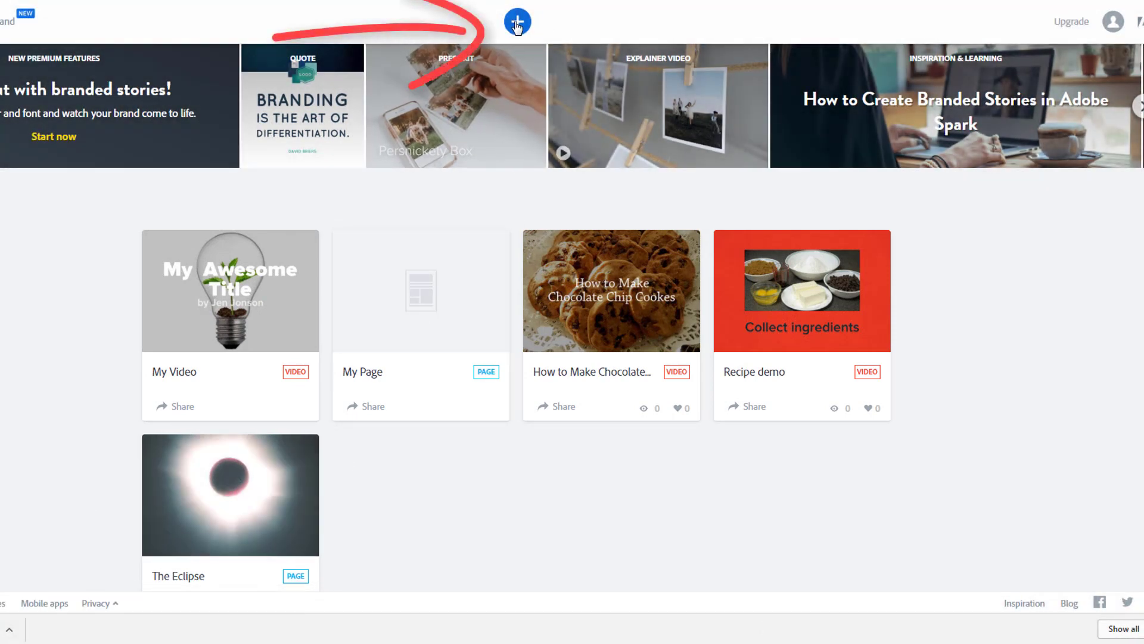
Step: Create a new video project from scratch, skipping the story idea and dismissing the new themes notice
{"action": "left_click", "coordinate": [518, 23]}
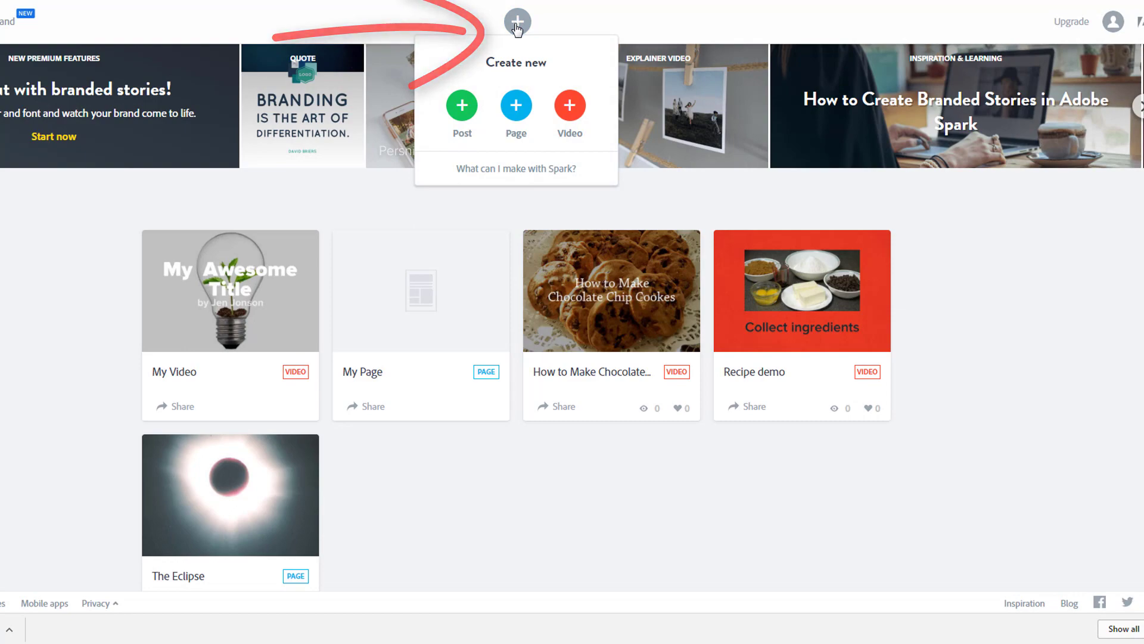
{"action": "left_click", "coordinate": [571, 107]}
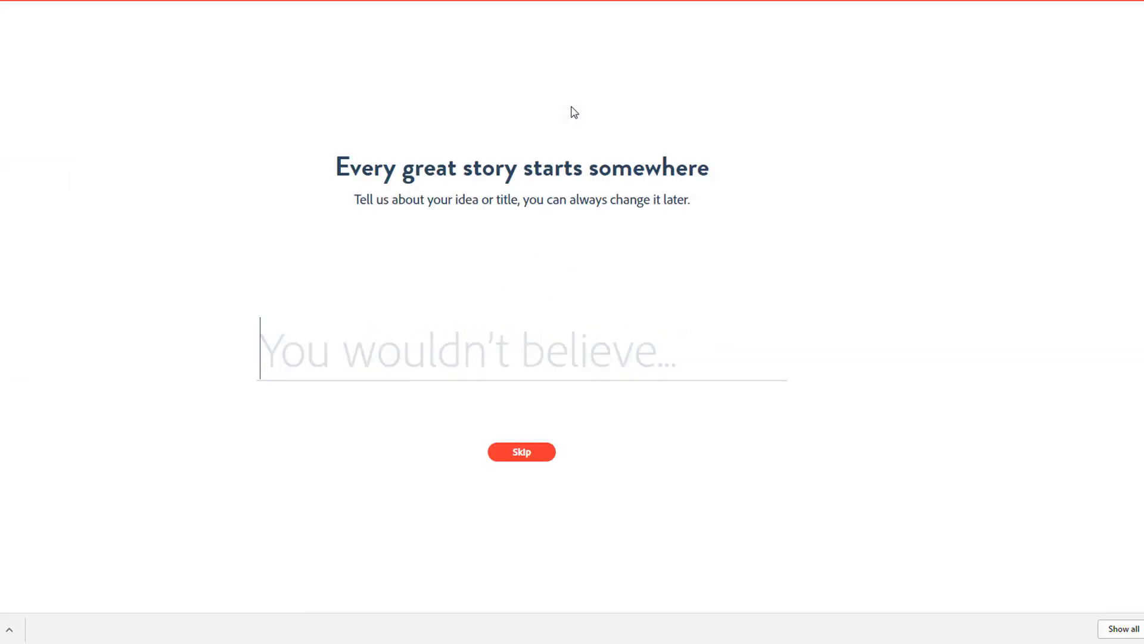
{"action": "left_click", "coordinate": [520, 457]}
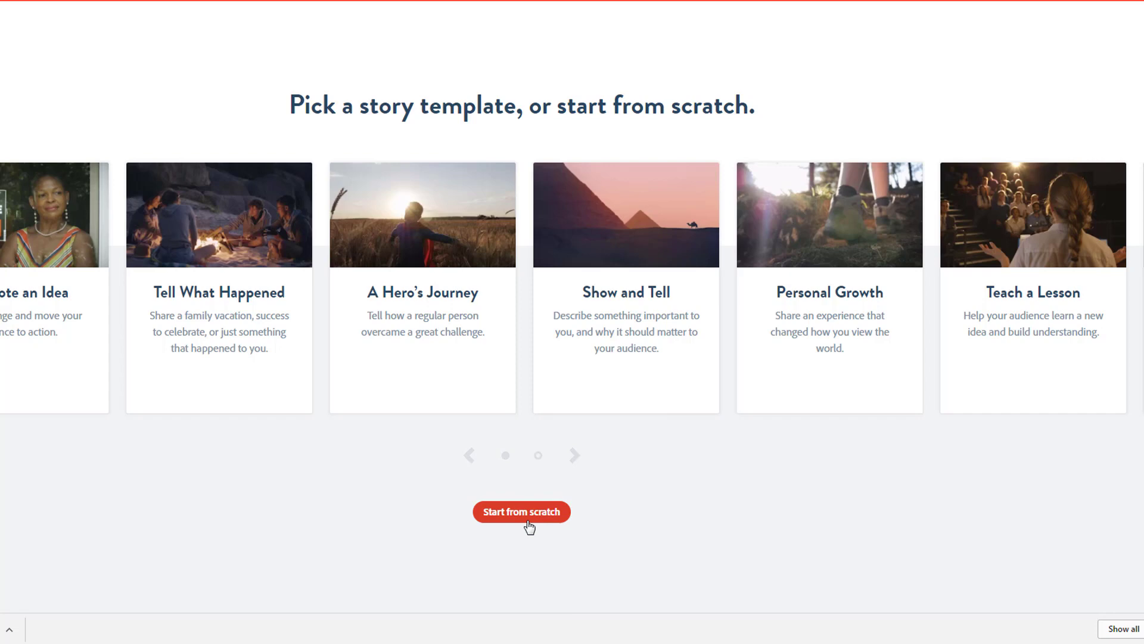
{"action": "left_click", "coordinate": [528, 515]}
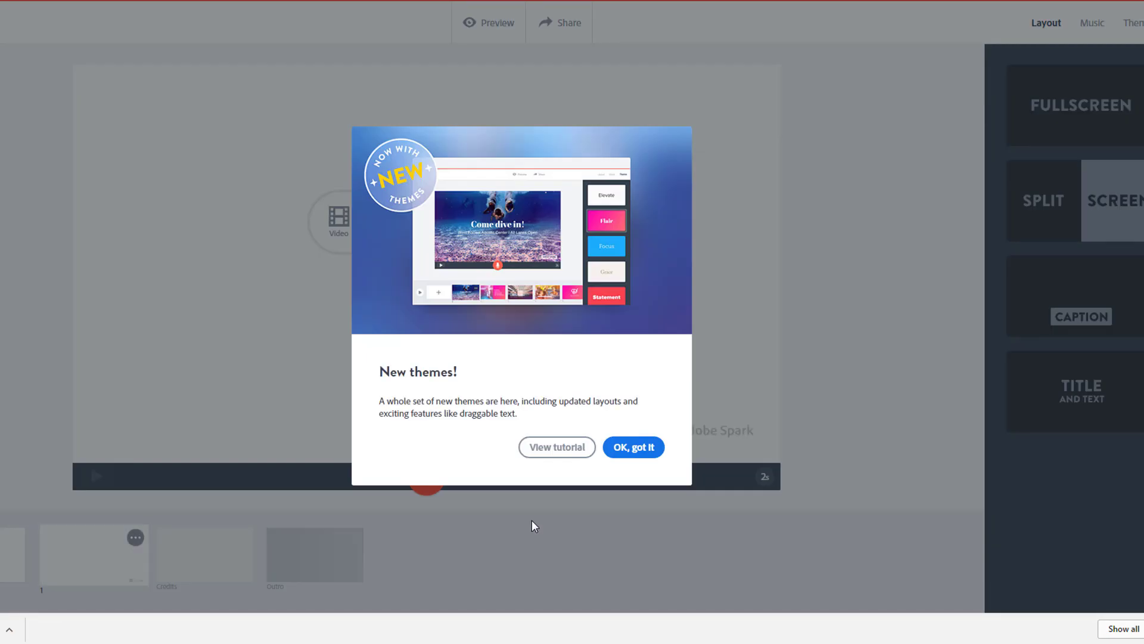
{"action": "left_click", "coordinate": [641, 453]}
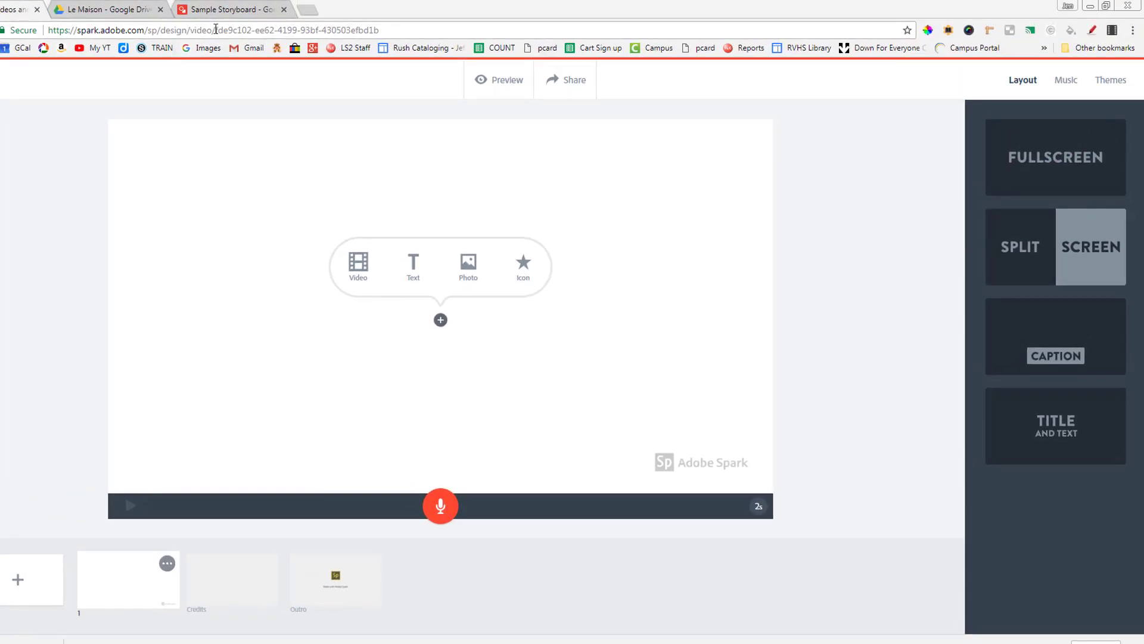
Step: Review the scenes in the Sample Storyboard drawing and the images in the Le Maison Drive folder, and return to the Adobe Spark video
{"action": "left_click", "coordinate": [235, 9]}
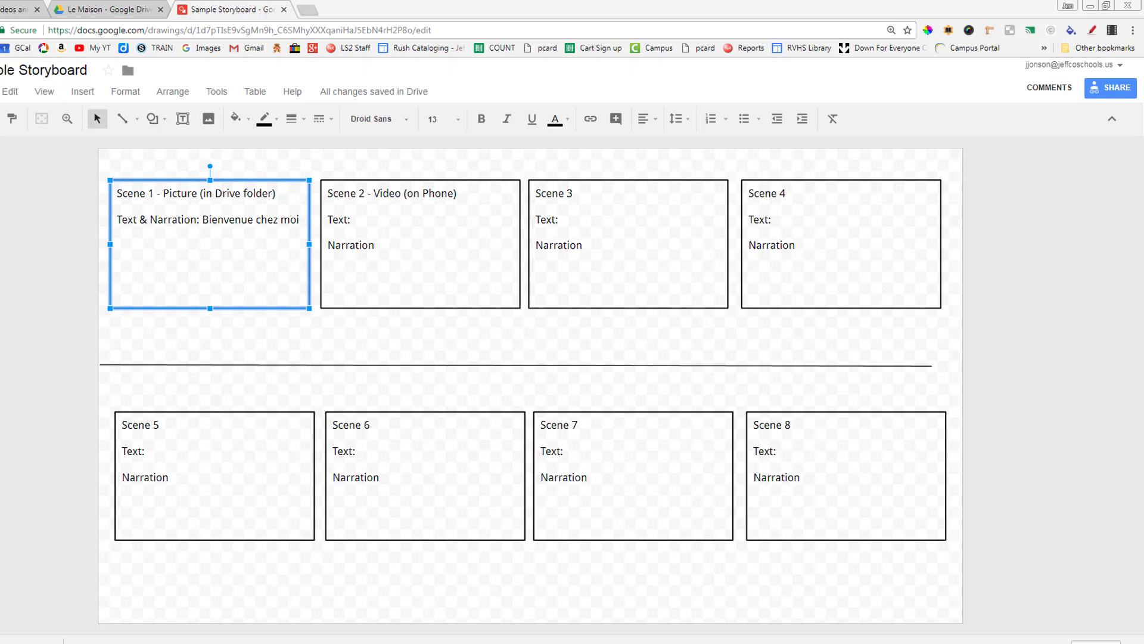
{"action": "left_click_drag", "start_coordinate": [400, 179], "coordinate": [223, 290]}
{"action": "left_click_drag", "start_coordinate": [257, 179], "coordinate": [455, 180]}
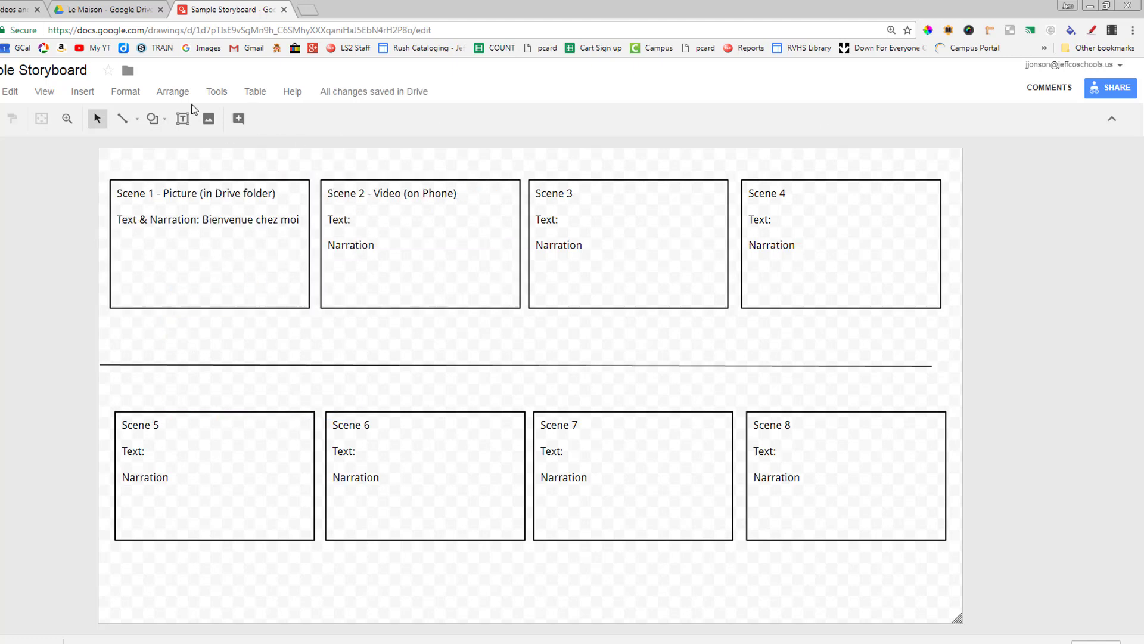
{"action": "left_click", "coordinate": [119, 12]}
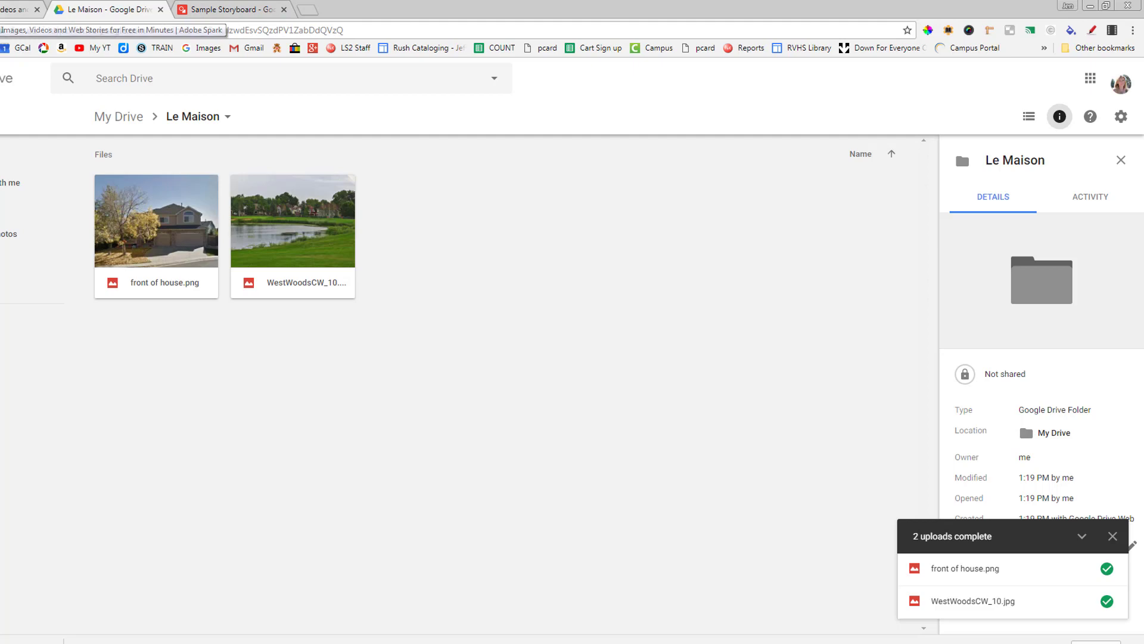
{"action": "key", "text": "ctrl+Tab"}
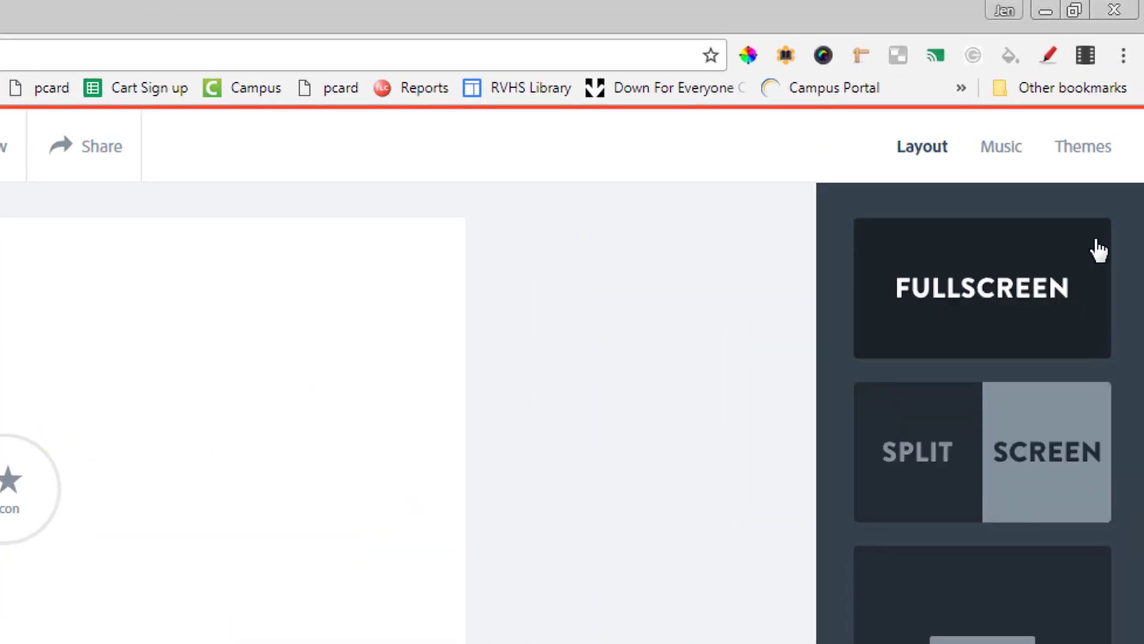
Step: Apply the red Statement theme to the video
{"action": "left_click", "coordinate": [1105, 156]}
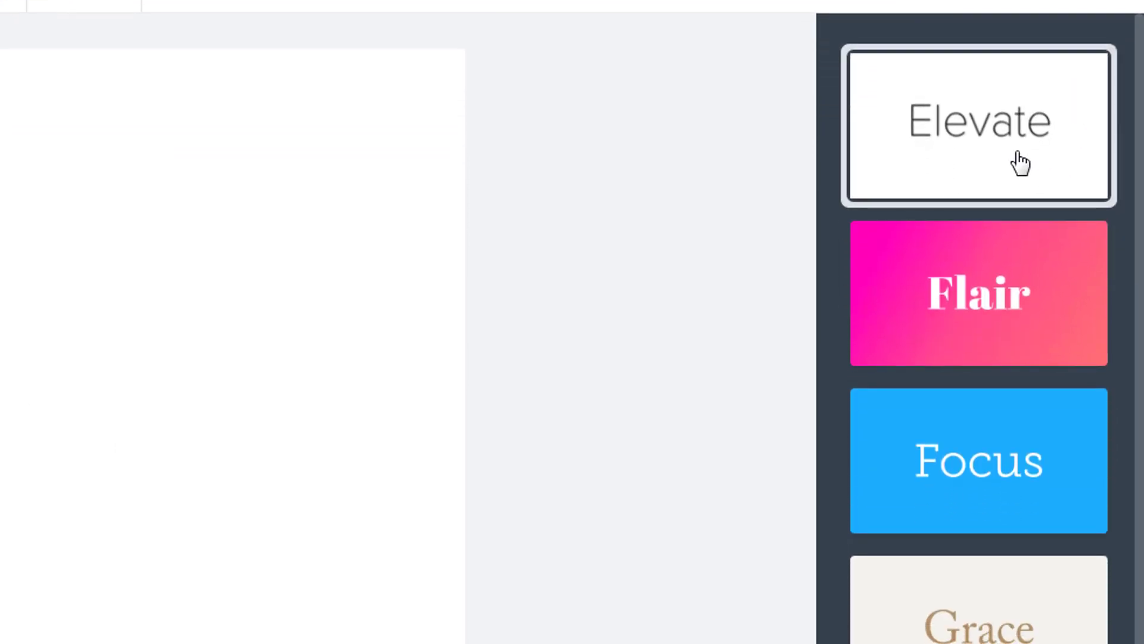
{"action": "mouse_move", "coordinate": [1021, 330]}
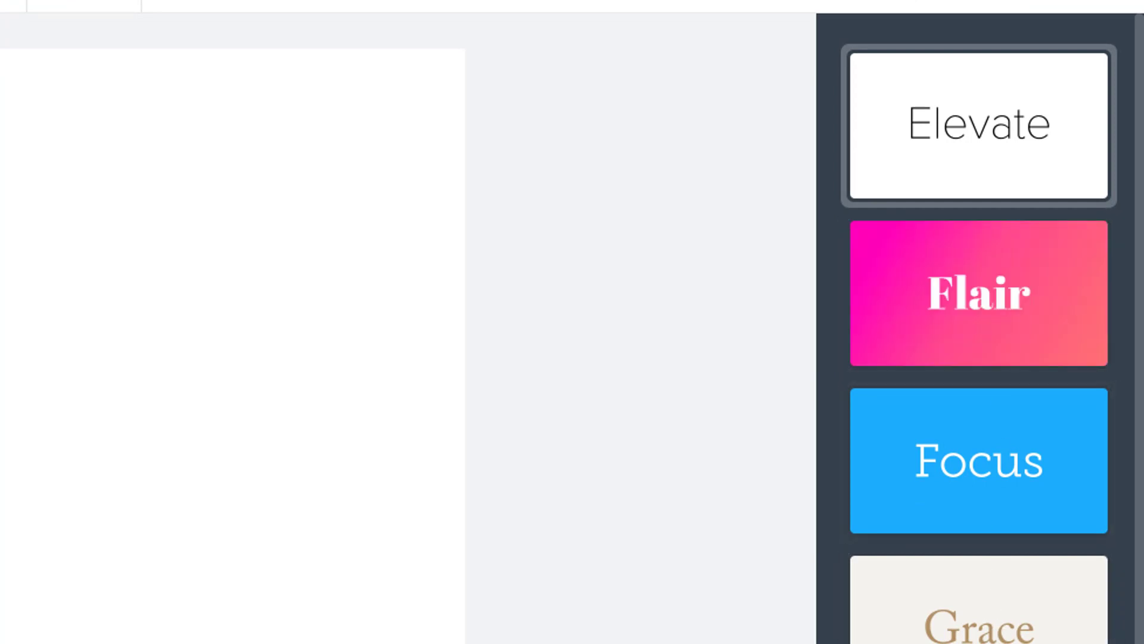
{"action": "left_click", "coordinate": [978, 643]}
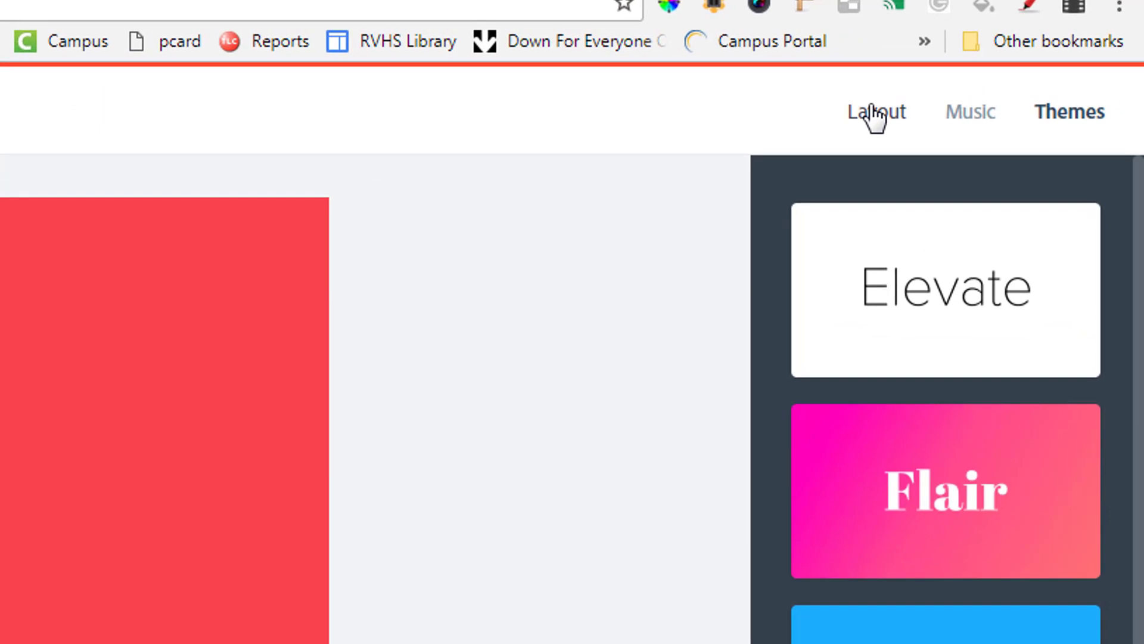
Step: Give the first slide the Title and Text layout with the title "My Amazing Title" and a "Created by" line naming the author
{"action": "left_click", "coordinate": [1011, 54]}
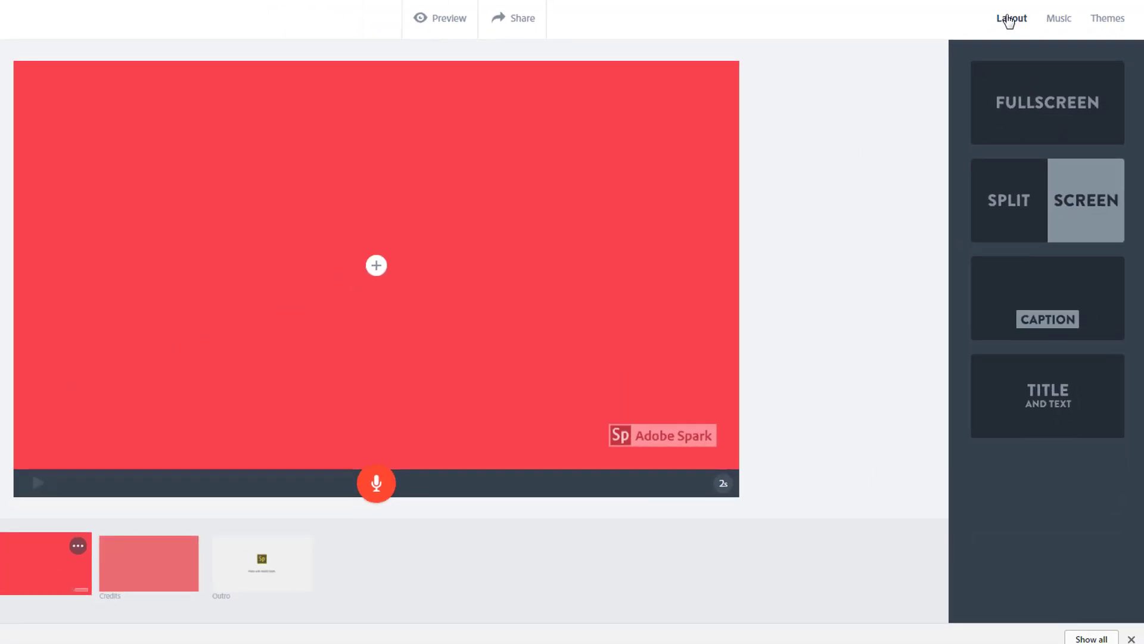
{"action": "left_click", "coordinate": [1033, 395]}
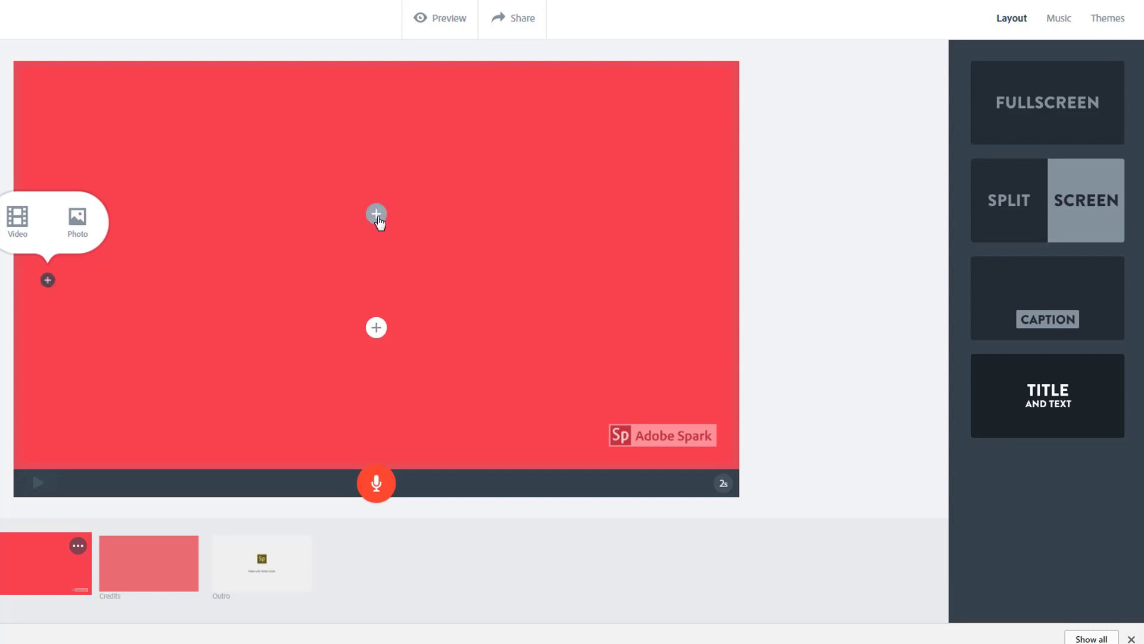
{"action": "left_click", "coordinate": [376, 213]}
{"action": "type", "text": "My Amazing Title"}
{"action": "left_click", "coordinate": [376, 328]}
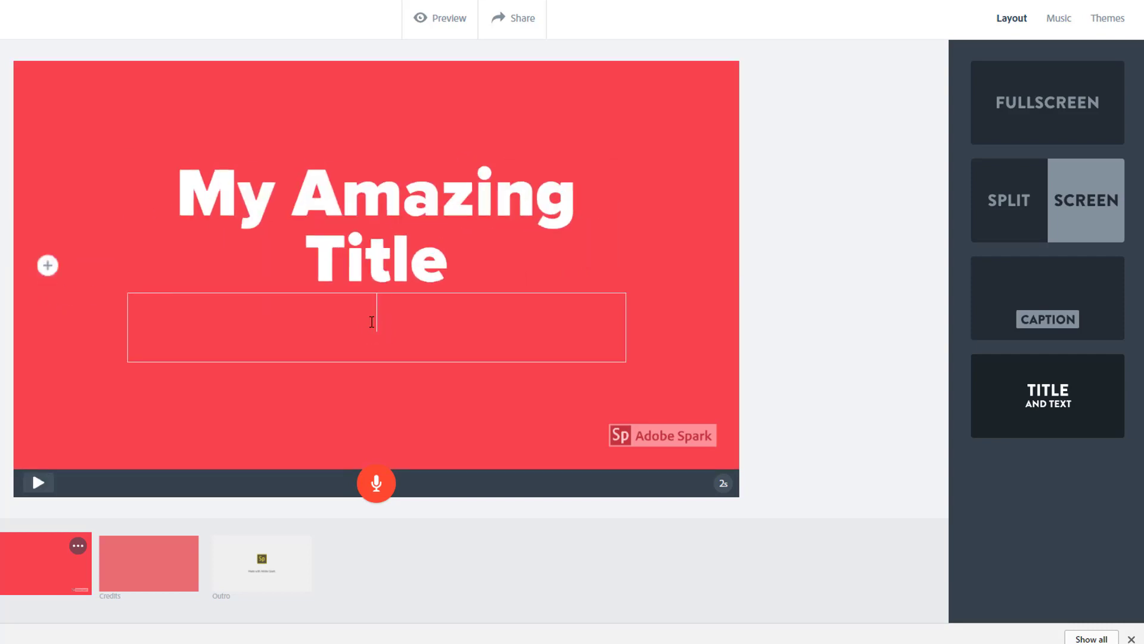
{"action": "type", "text": "Created by Mrs. Jonson"}
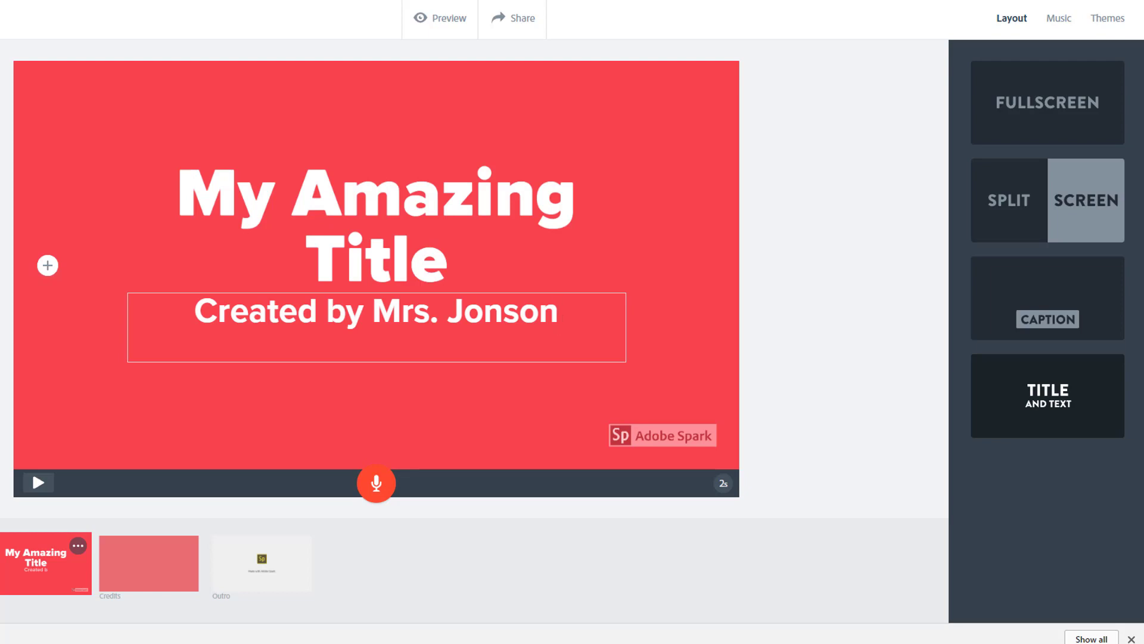
Step: Look at the Credits slide and go back to the title slide
{"action": "left_click", "coordinate": [148, 570]}
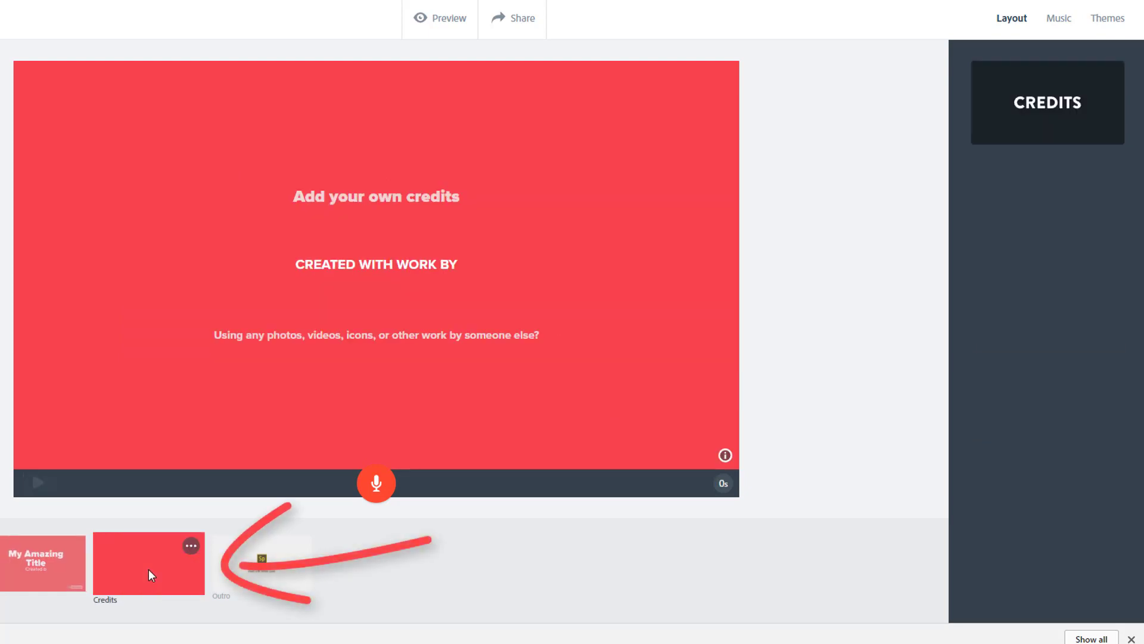
{"action": "left_click", "coordinate": [60, 573]}
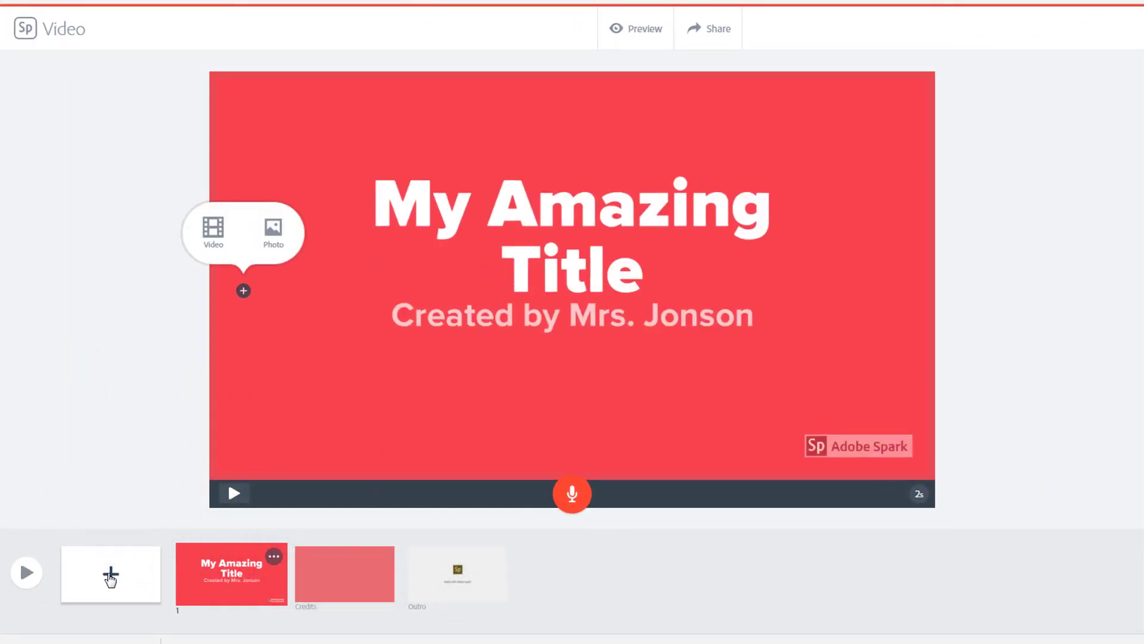
Step: Add a second slide after the title and fill it with the uploaded photo of the front of the house
{"action": "left_click", "coordinate": [110, 575]}
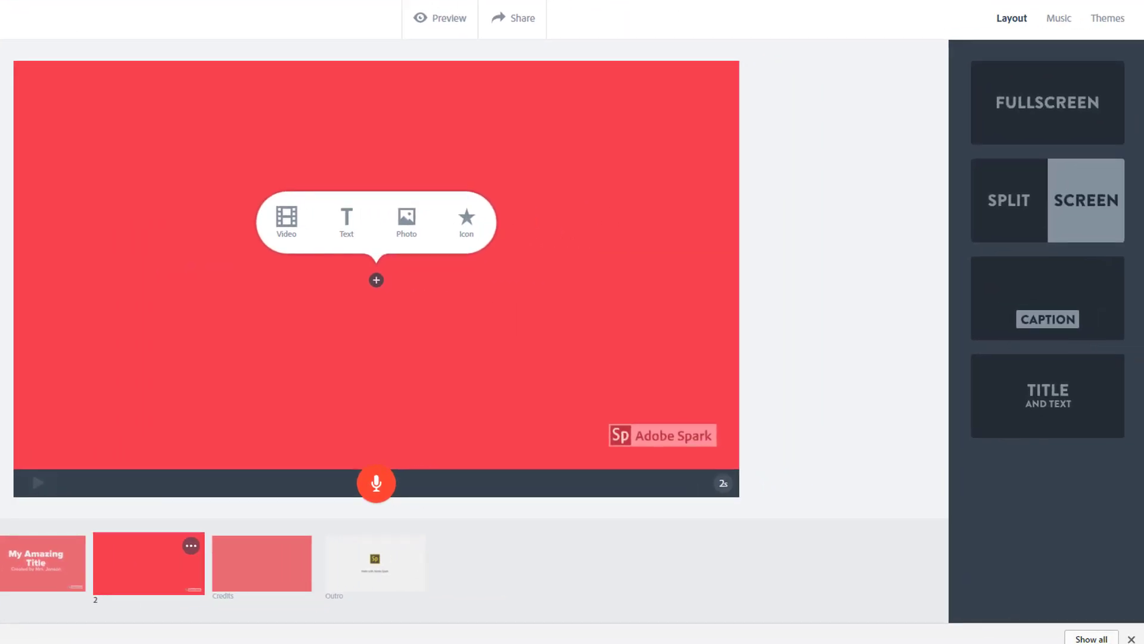
{"action": "left_click", "coordinate": [401, 228]}
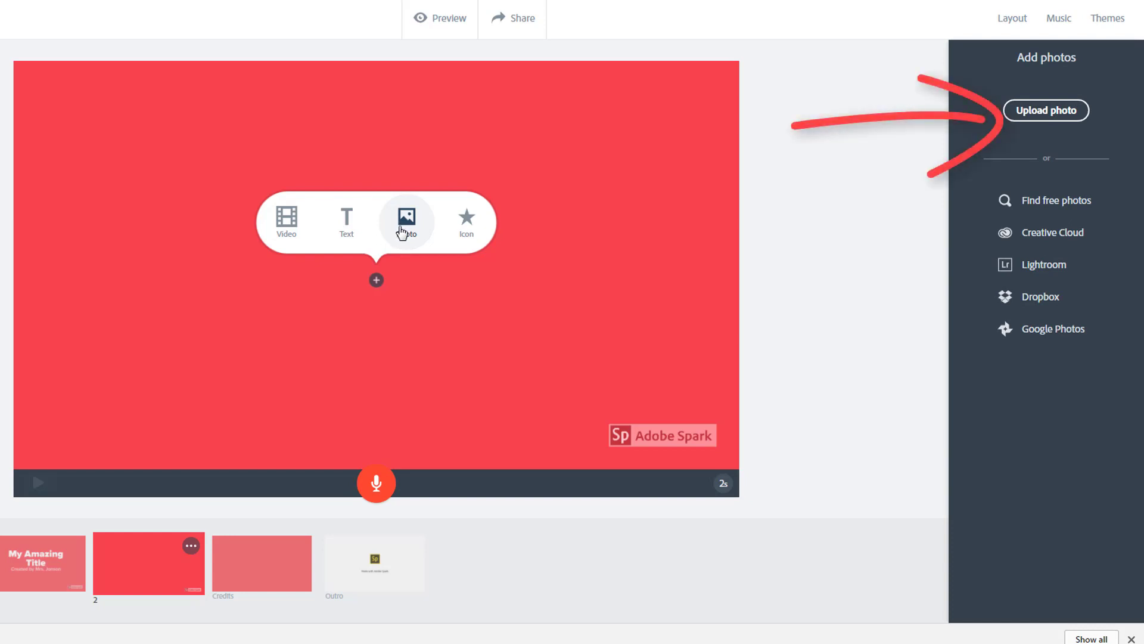
{"action": "left_click", "coordinate": [1050, 120]}
{"action": "double_click", "coordinate": [5, 76]}
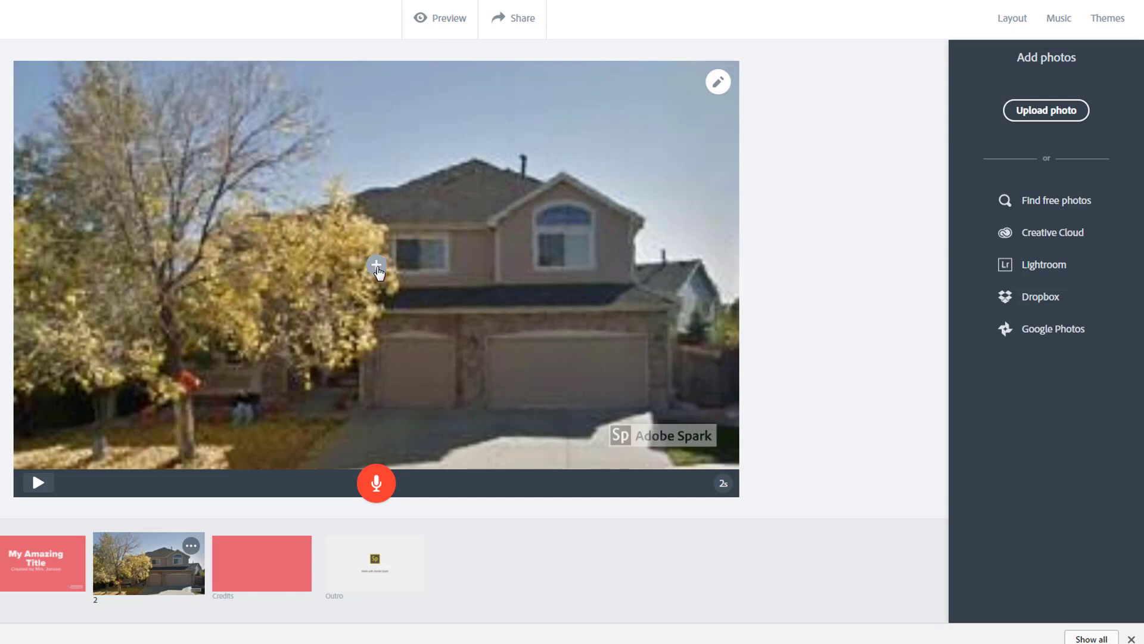
Step: Change the house slide to the Caption layout and add the caption "Bienvenue chez moi"
{"action": "left_click", "coordinate": [377, 269]}
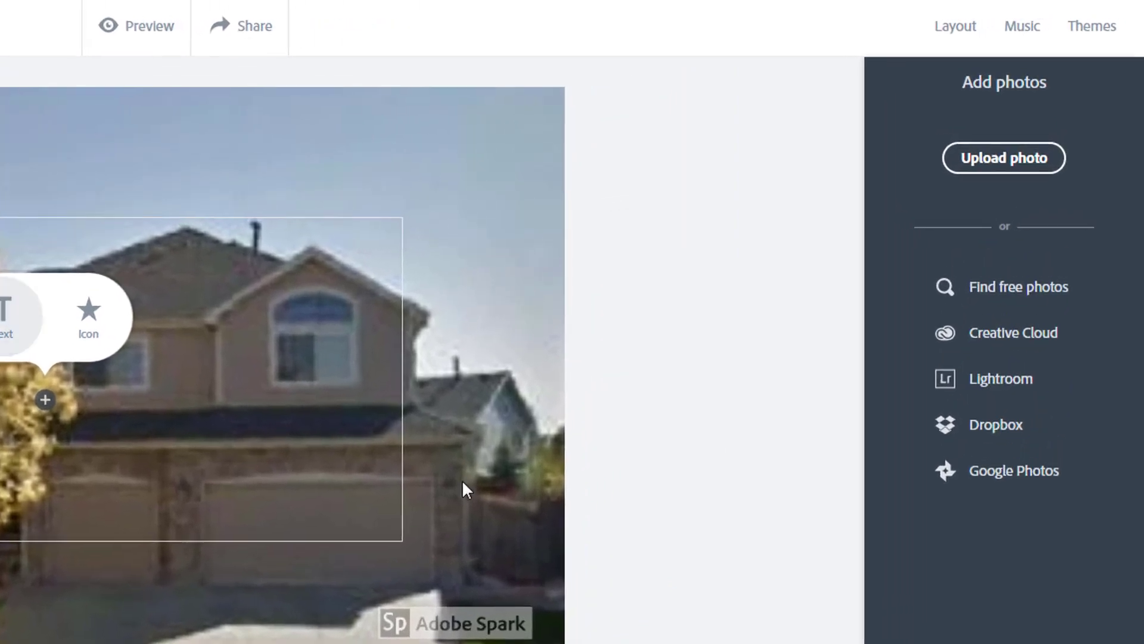
{"action": "left_click", "coordinate": [1012, 18]}
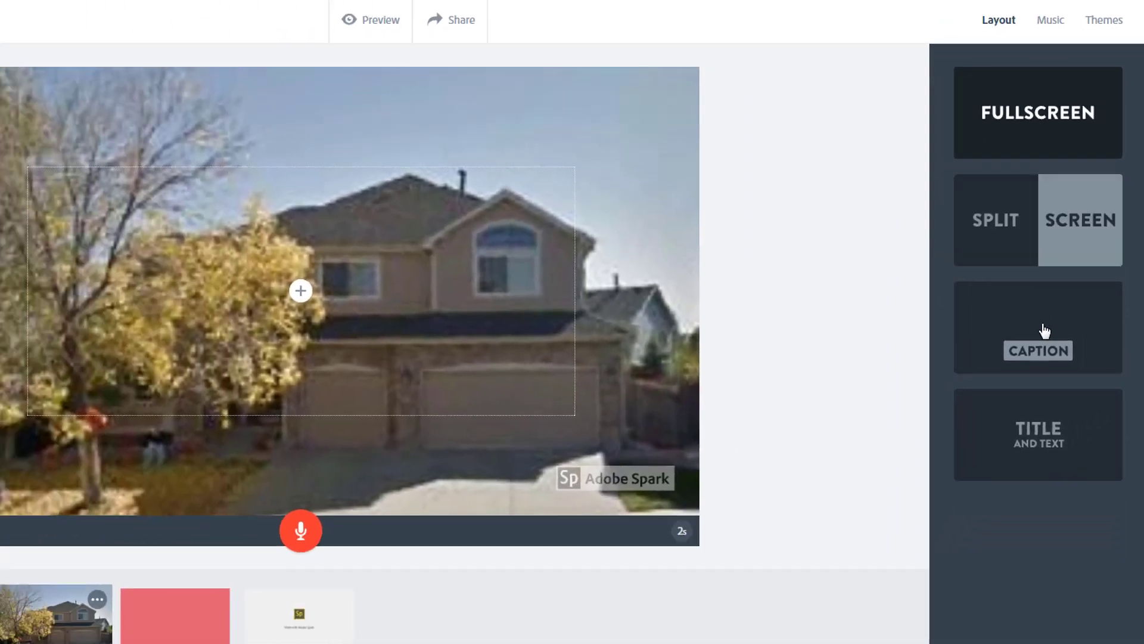
{"action": "left_click", "coordinate": [1045, 332]}
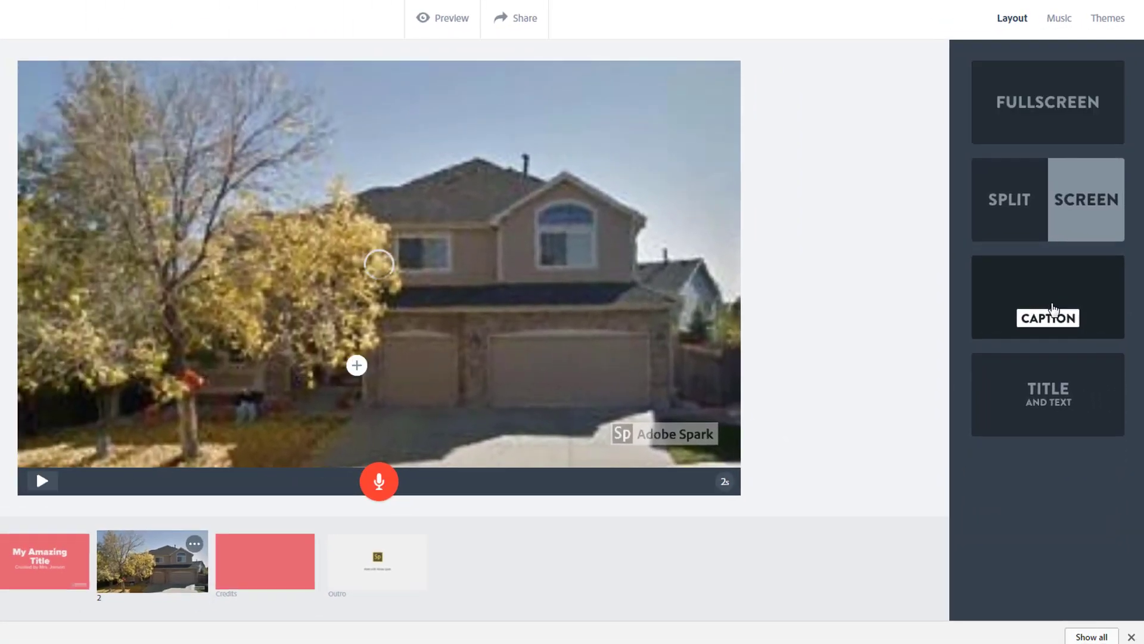
{"action": "left_click", "coordinate": [356, 364]}
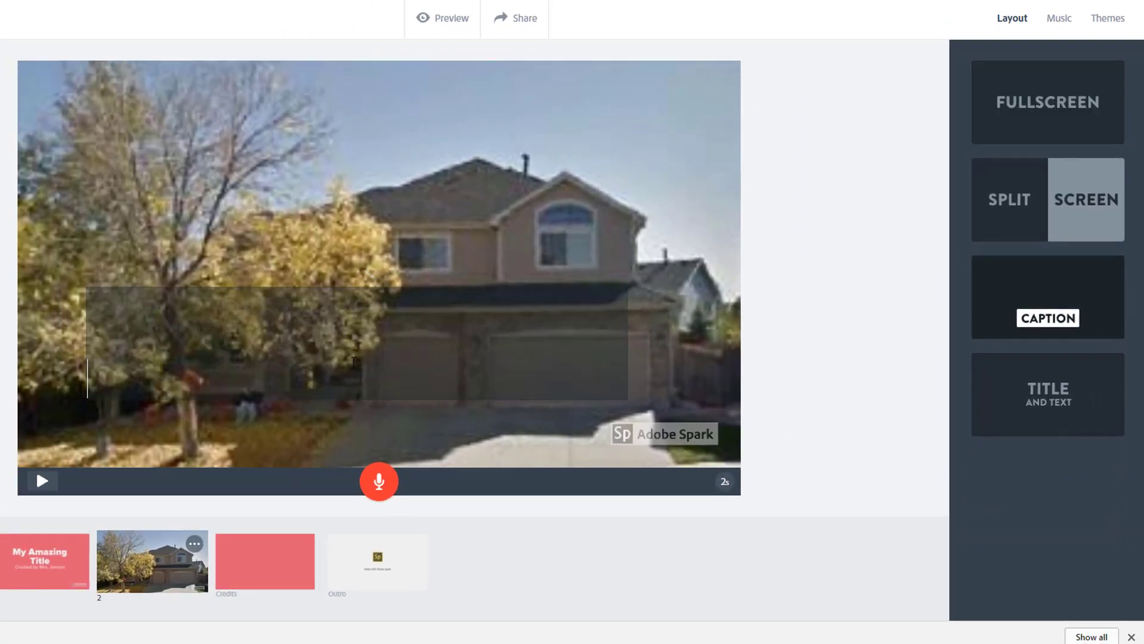
{"action": "right_click", "coordinate": [353, 362]}
{"action": "left_click", "coordinate": [403, 448]}
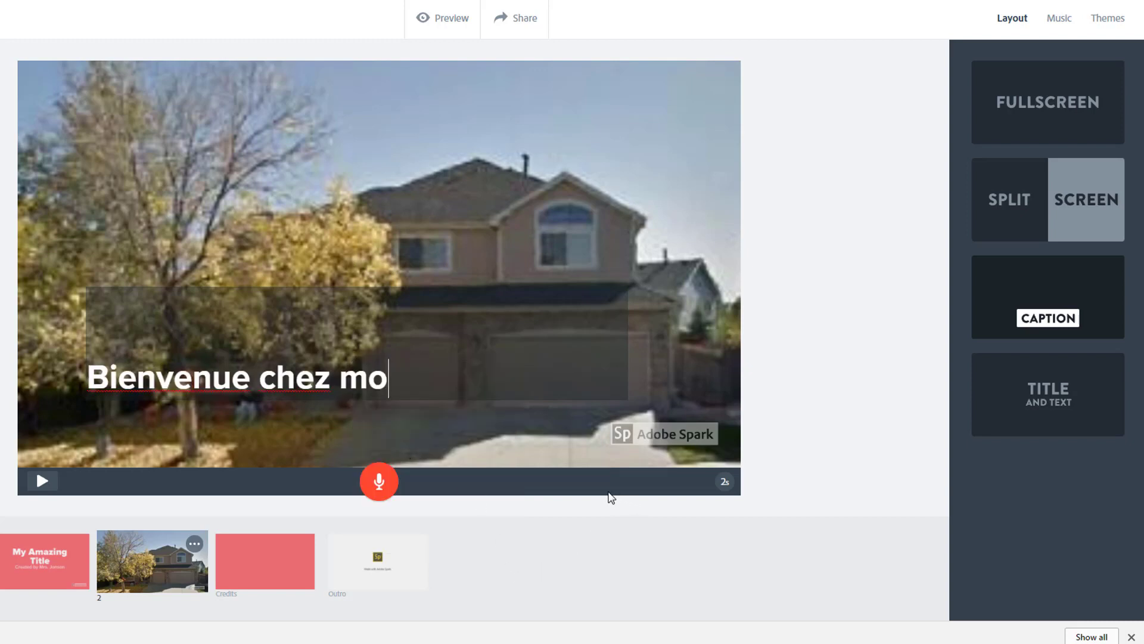
{"action": "type", "text": "i"}
{"action": "left_click", "coordinate": [782, 401]}
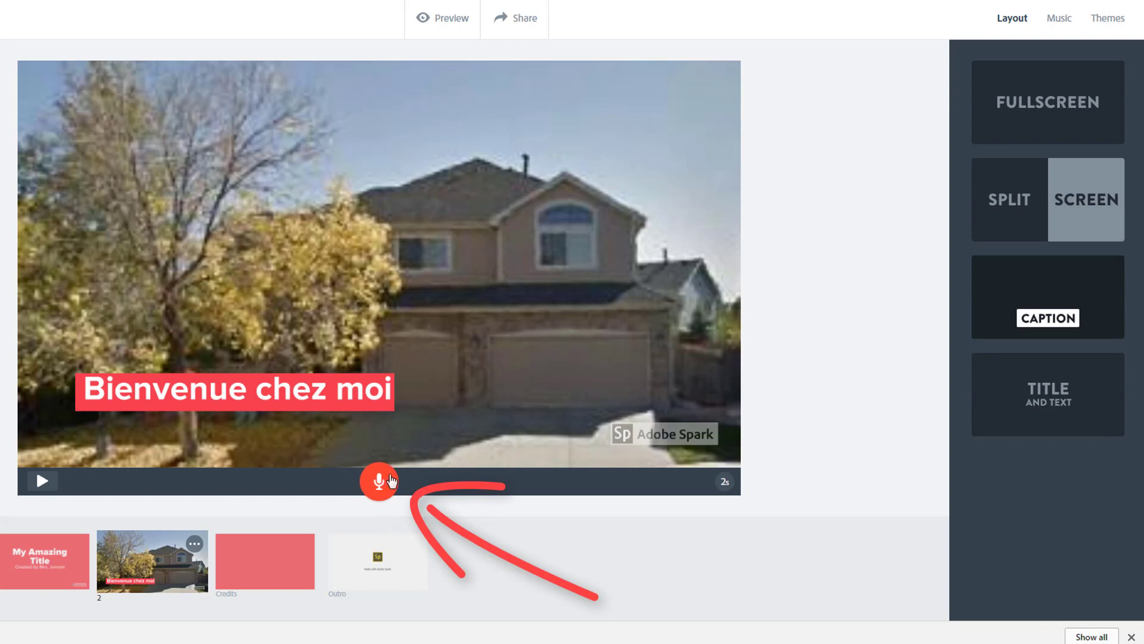
Step: Record voice narration for the house slide and play it back
{"action": "left_click", "coordinate": [384, 483]}
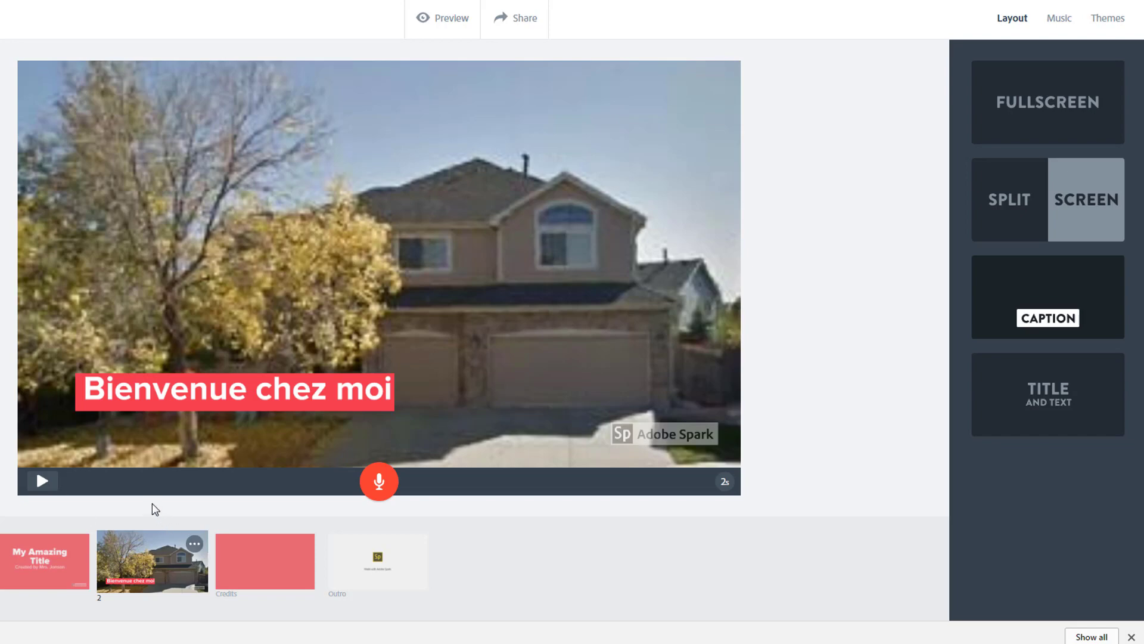
{"action": "left_click", "coordinate": [384, 490]}
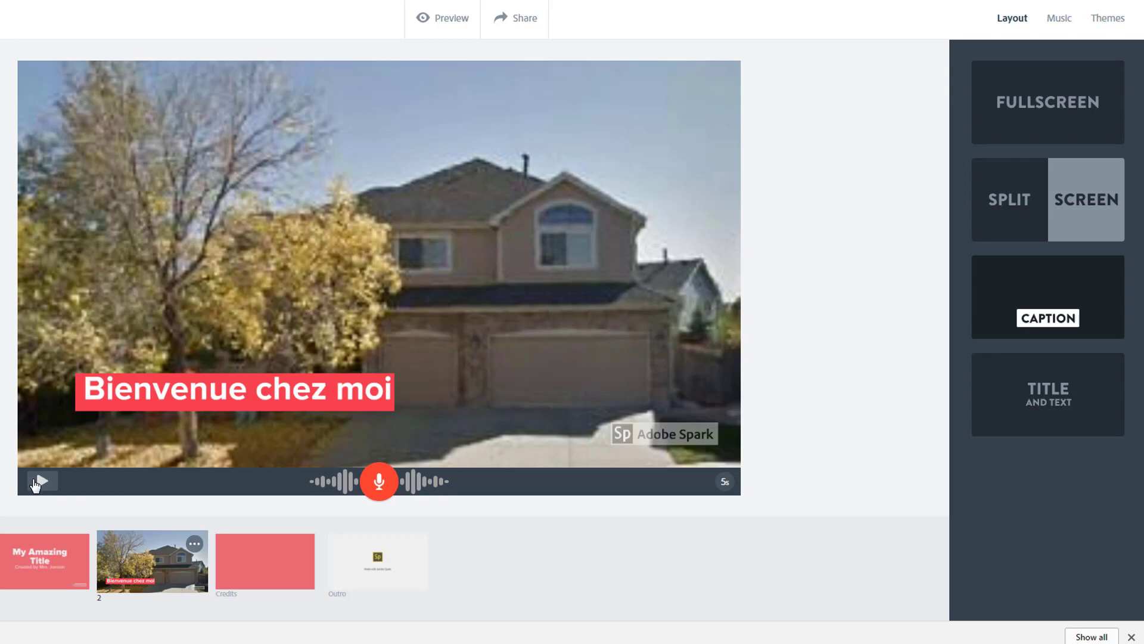
{"action": "left_click", "coordinate": [43, 488]}
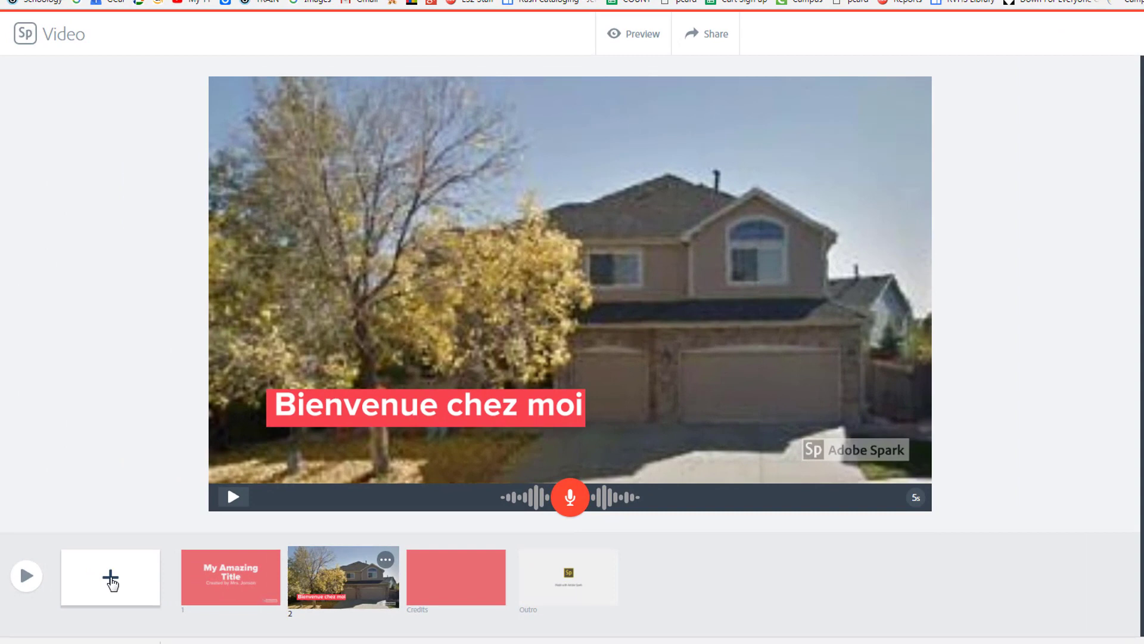
Step: Add a new slide and import the video IMG_3512.MOV from the Apple iPhone's DCIM/103APPLE folder, listing all file types
{"action": "left_click", "coordinate": [111, 583]}
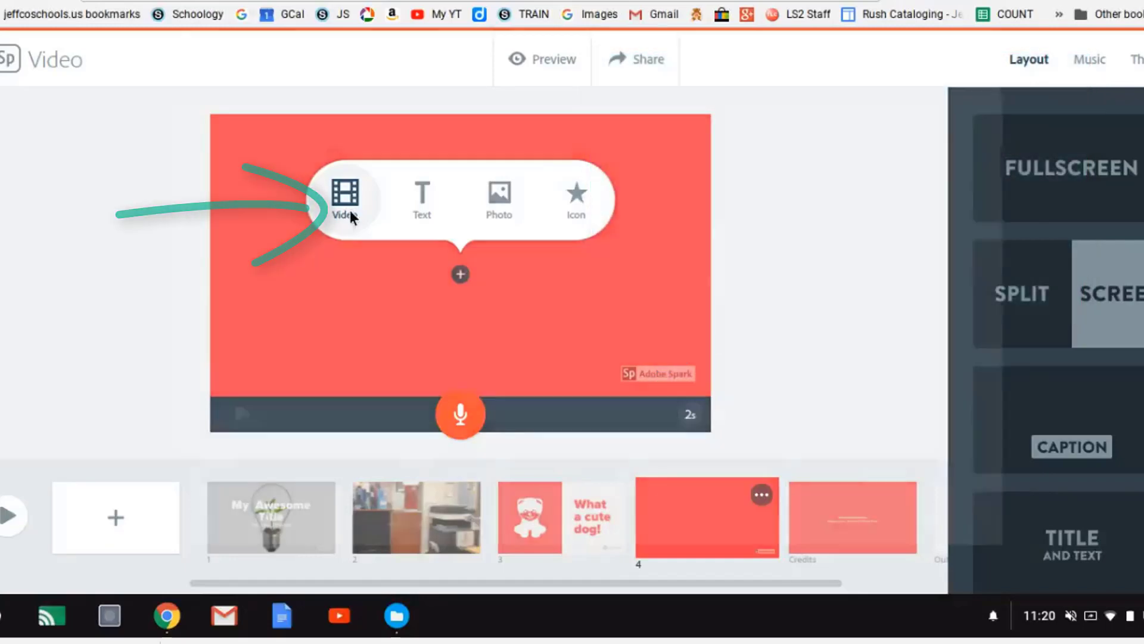
{"action": "left_click", "coordinate": [351, 216]}
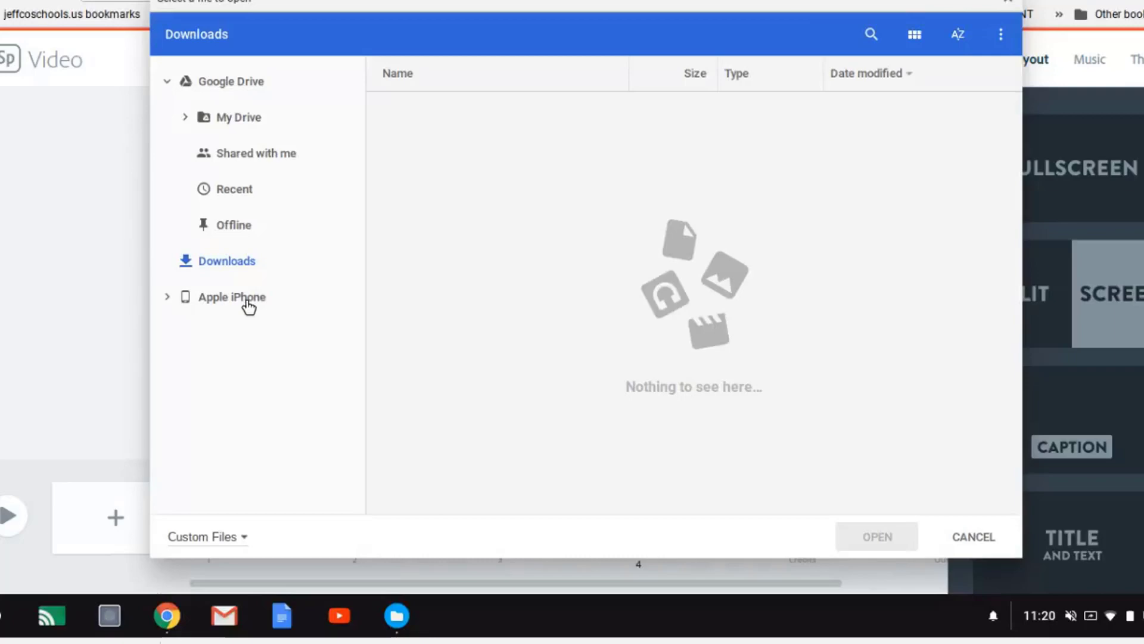
{"action": "left_click", "coordinate": [248, 307]}
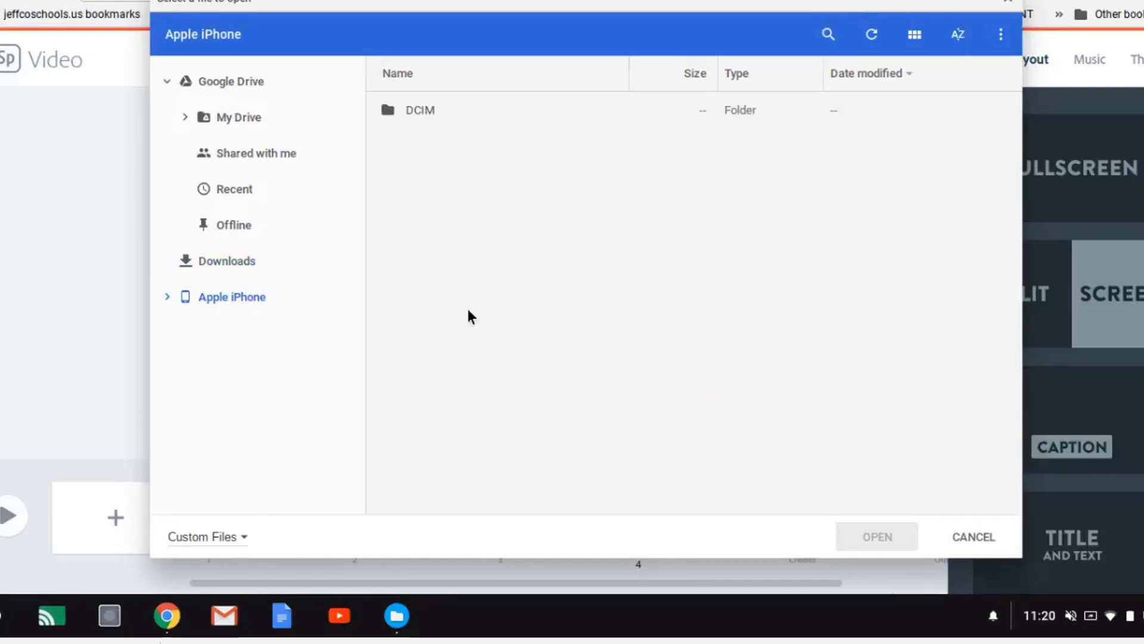
{"action": "double_click", "coordinate": [427, 110]}
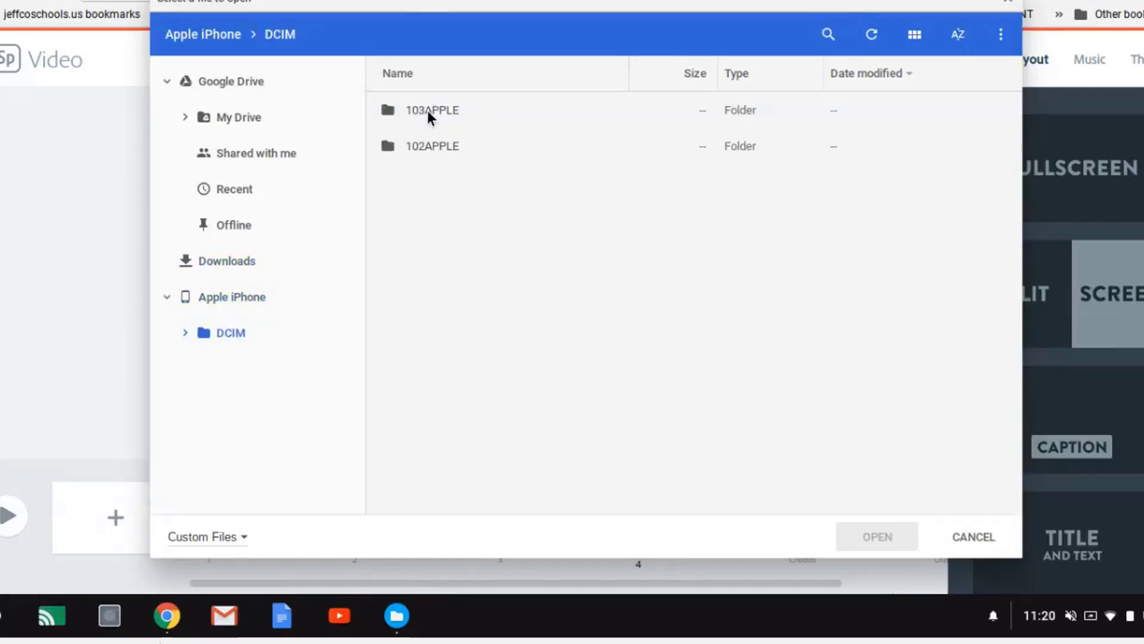
{"action": "double_click", "coordinate": [427, 110]}
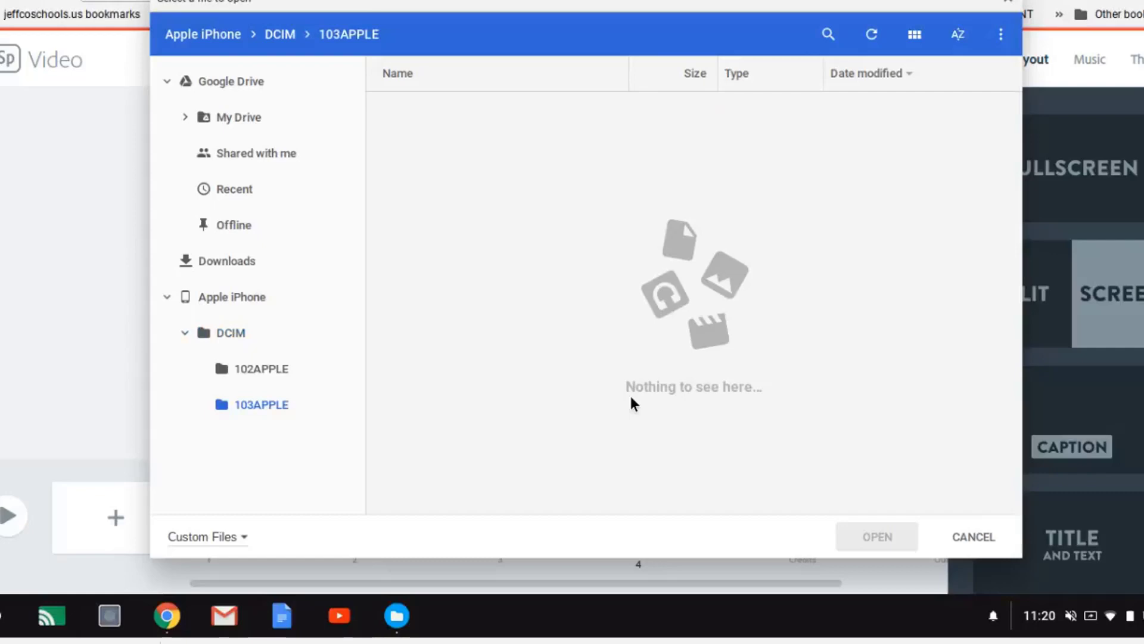
{"action": "left_click", "coordinate": [244, 537]}
{"action": "left_click", "coordinate": [218, 512]}
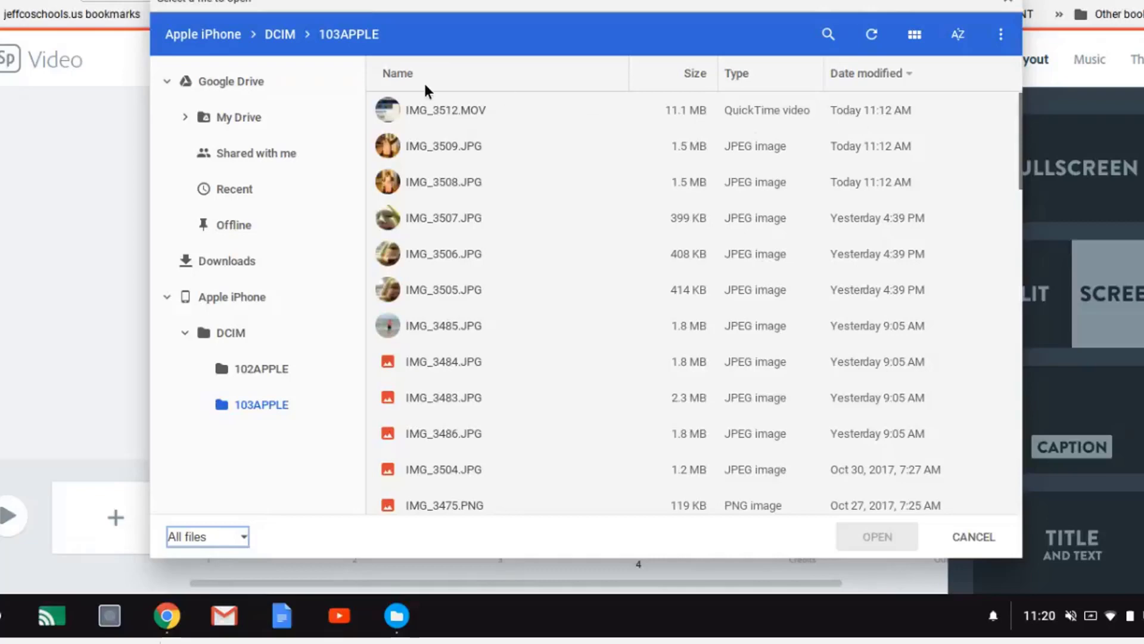
{"action": "double_click", "coordinate": [426, 109]}
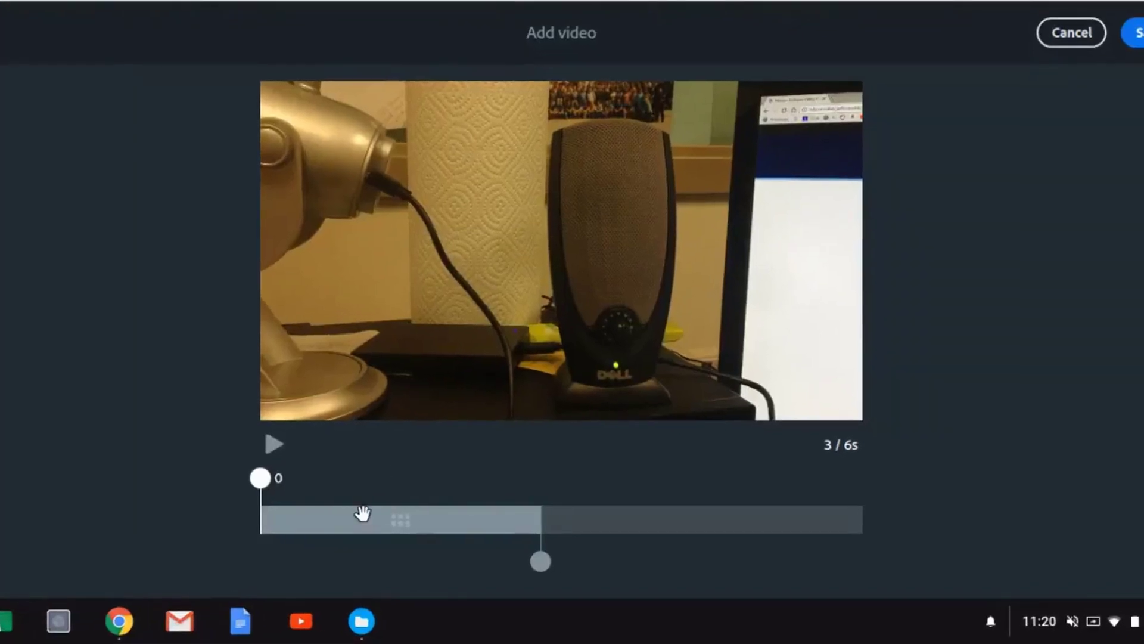
Step: Trim the beginning of the clip, extend its end to 6 seconds for about 4 seconds of footage, and save it
{"action": "left_click_drag", "start_coordinate": [260, 479], "coordinate": [325, 485]}
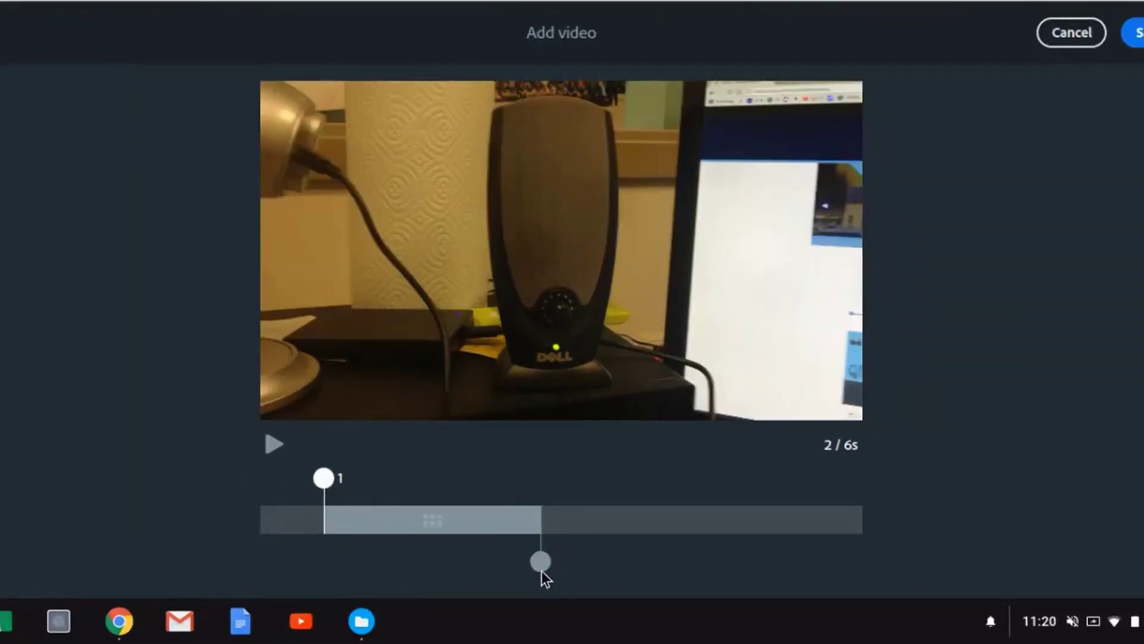
{"action": "left_click", "coordinate": [542, 571]}
{"action": "left_click_drag", "start_coordinate": [541, 571], "coordinate": [864, 538]}
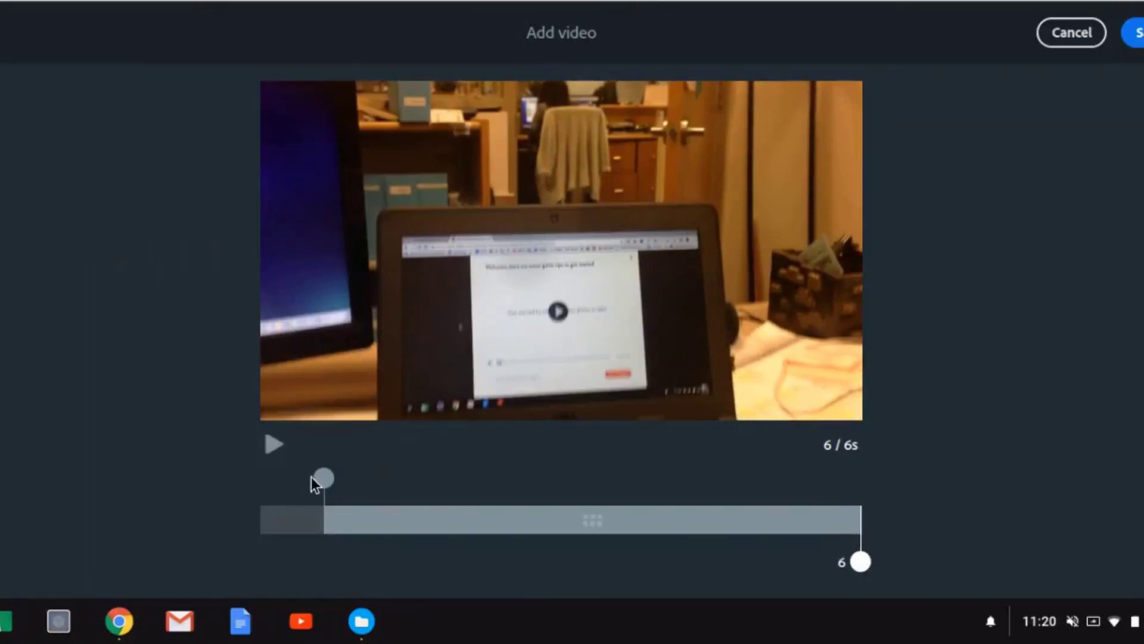
{"action": "left_click", "coordinate": [277, 450]}
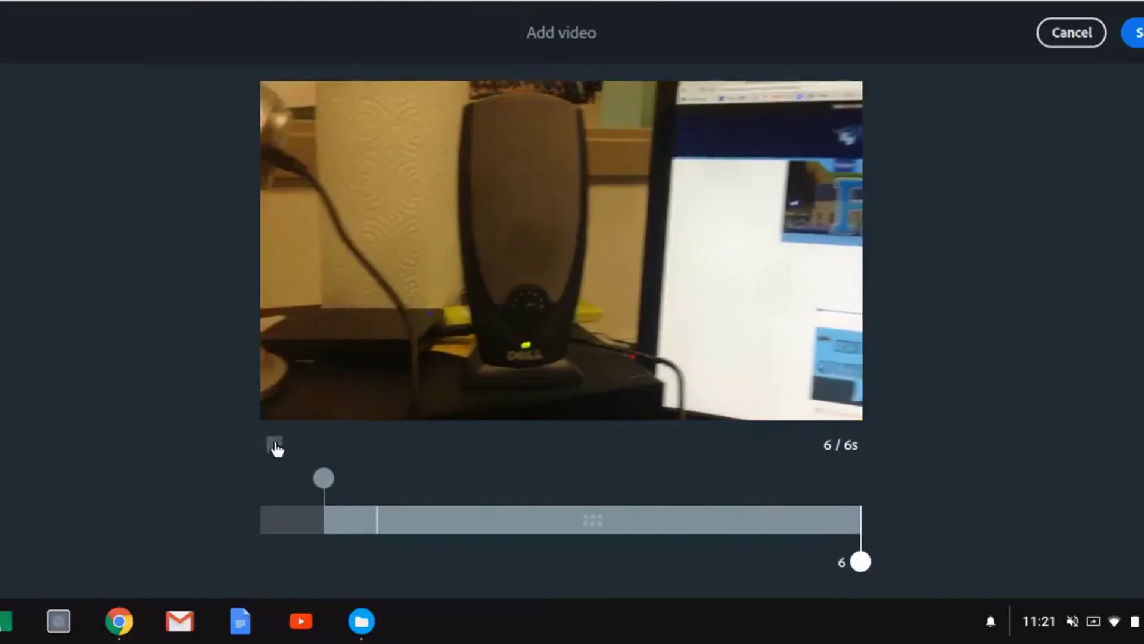
{"action": "left_click", "coordinate": [276, 445]}
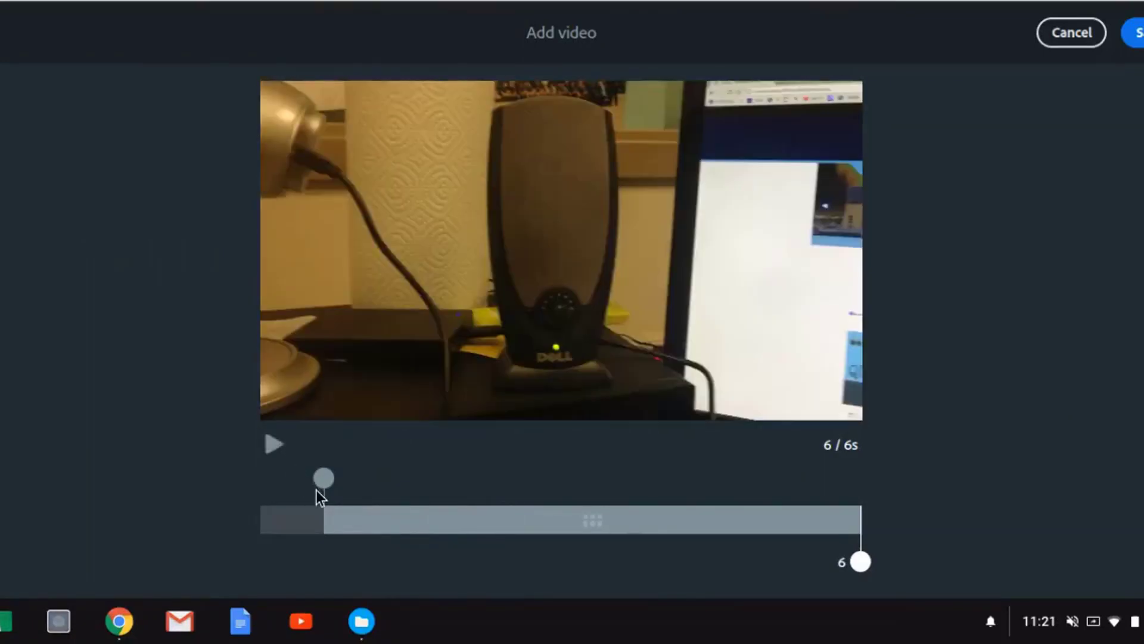
{"action": "left_click_drag", "start_coordinate": [329, 488], "coordinate": [428, 487]}
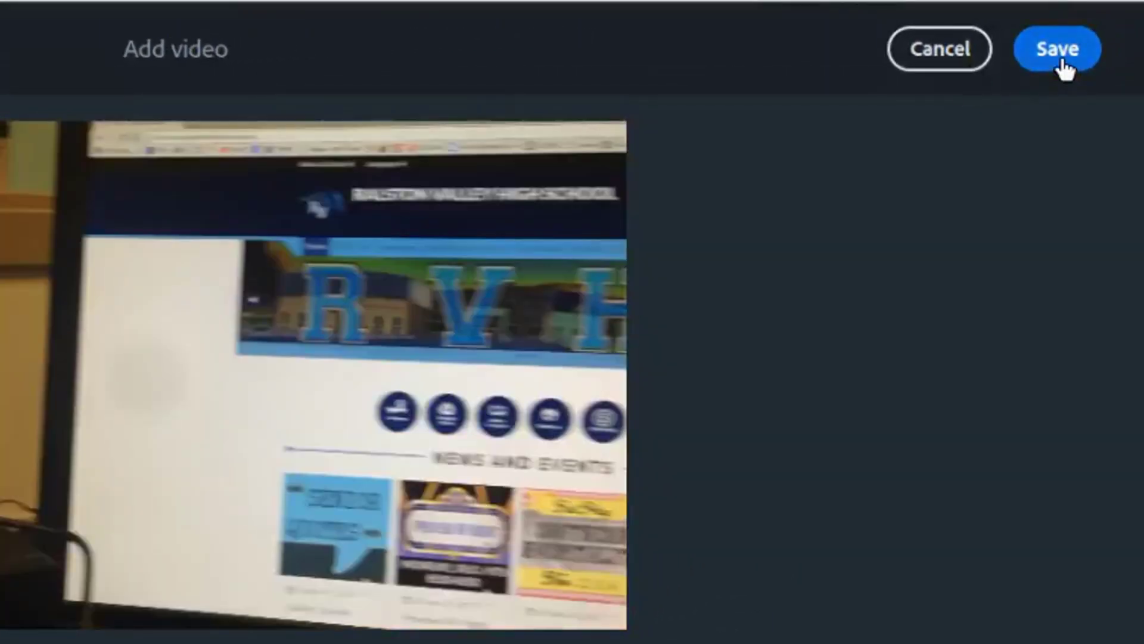
{"action": "left_click", "coordinate": [1062, 59]}
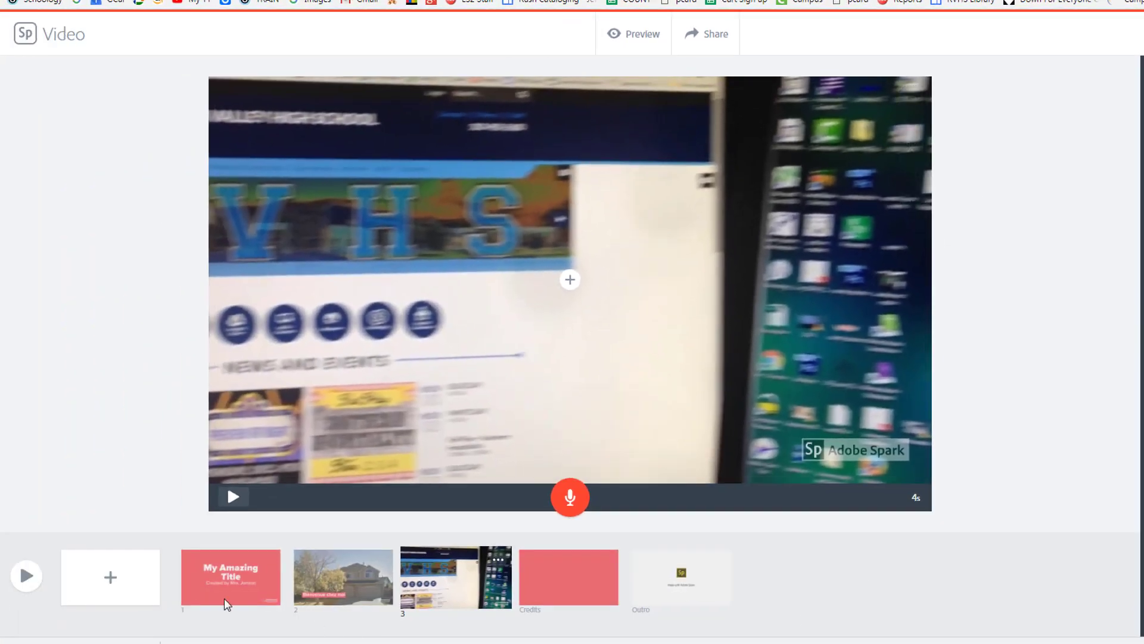
Step: Add a split-screen slide with the pond photo on one half and "Add text, a video, or another picture on this side." on the other
{"action": "left_click", "coordinate": [110, 582]}
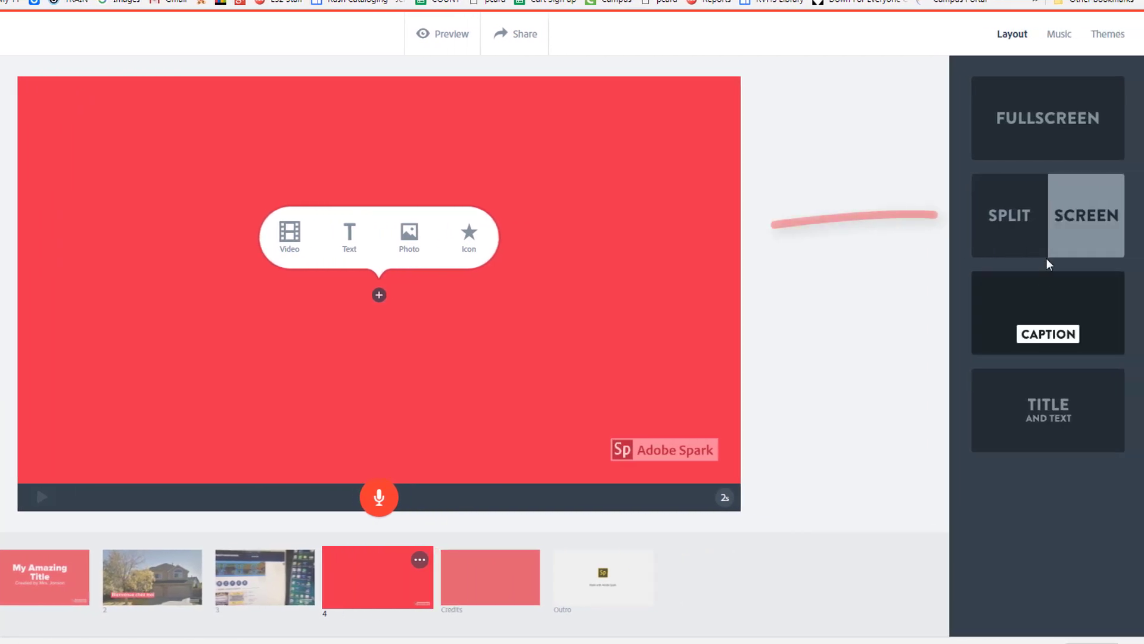
{"action": "left_click", "coordinate": [1049, 240]}
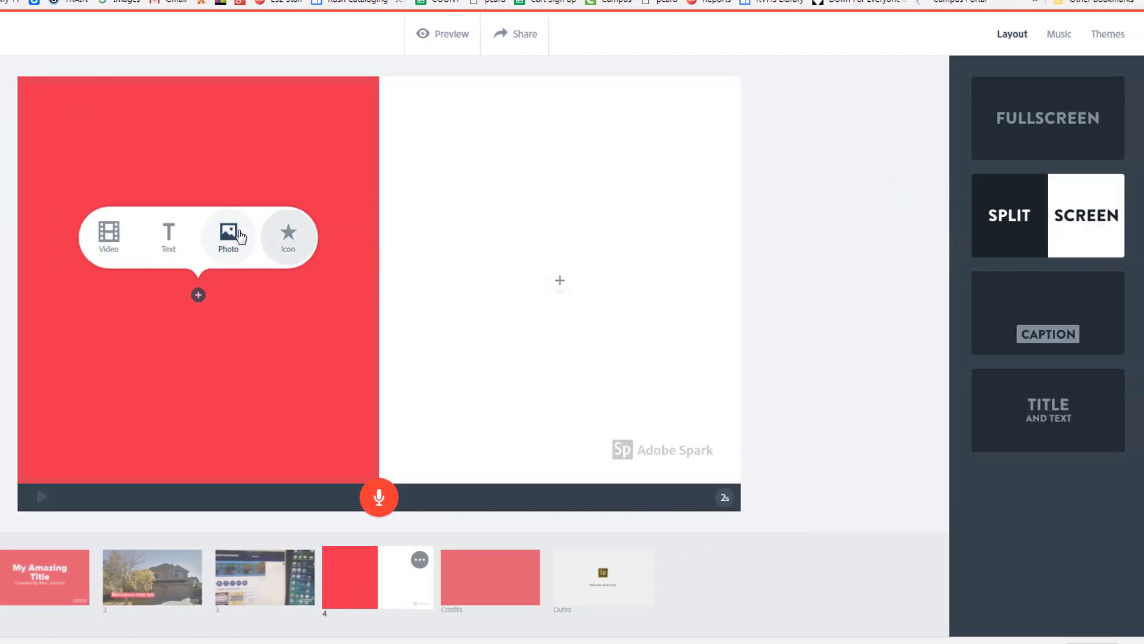
{"action": "left_click", "coordinate": [228, 234]}
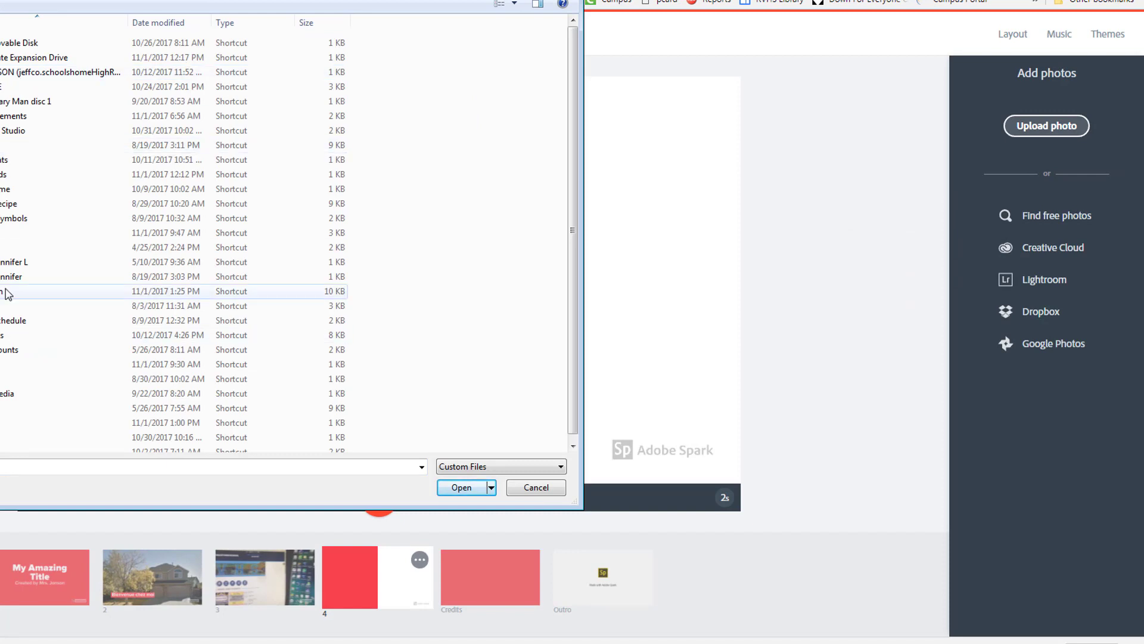
{"action": "double_click", "coordinate": [6, 292]}
{"action": "double_click", "coordinate": [83, 94]}
{"action": "left_click", "coordinate": [560, 280]}
{"action": "left_click", "coordinate": [527, 221]}
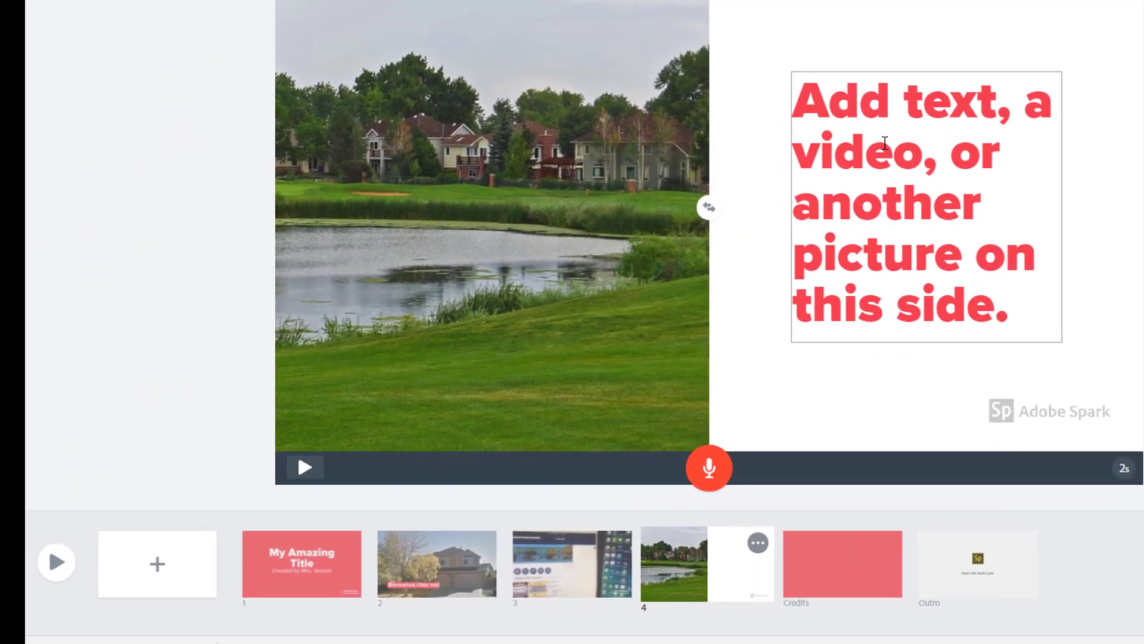
{"action": "left_click", "coordinate": [583, 587]}
{"action": "left_click_drag", "start_coordinate": [707, 589], "coordinate": [662, 557]}
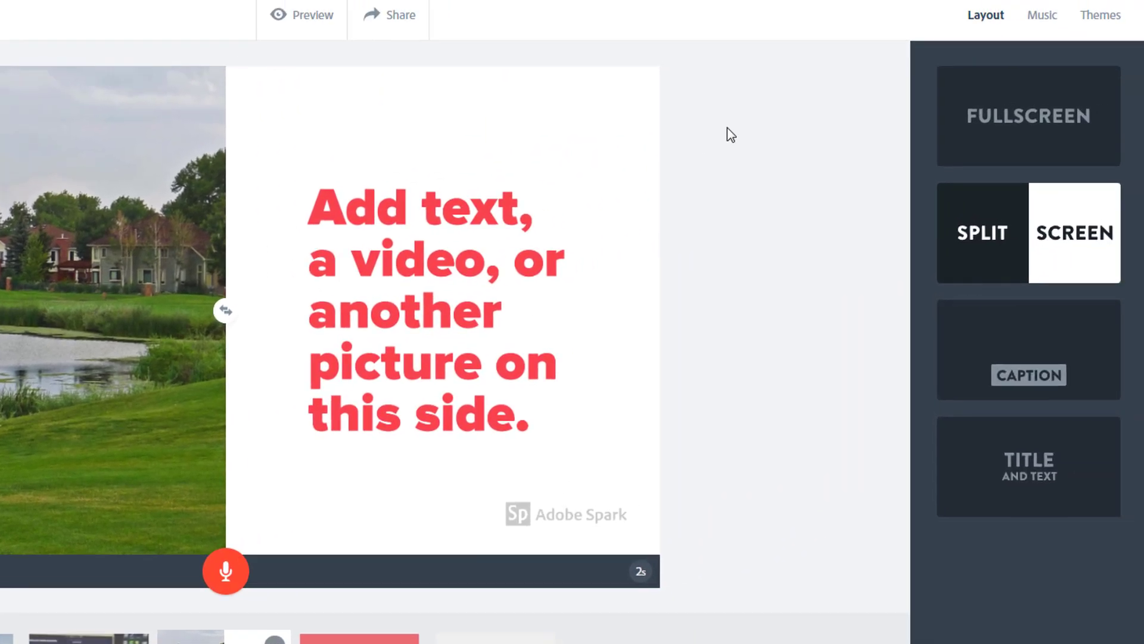
Step: Change the background music to the uplifting track Trek Further and lower the music volume slightly
{"action": "left_click", "coordinate": [1052, 18]}
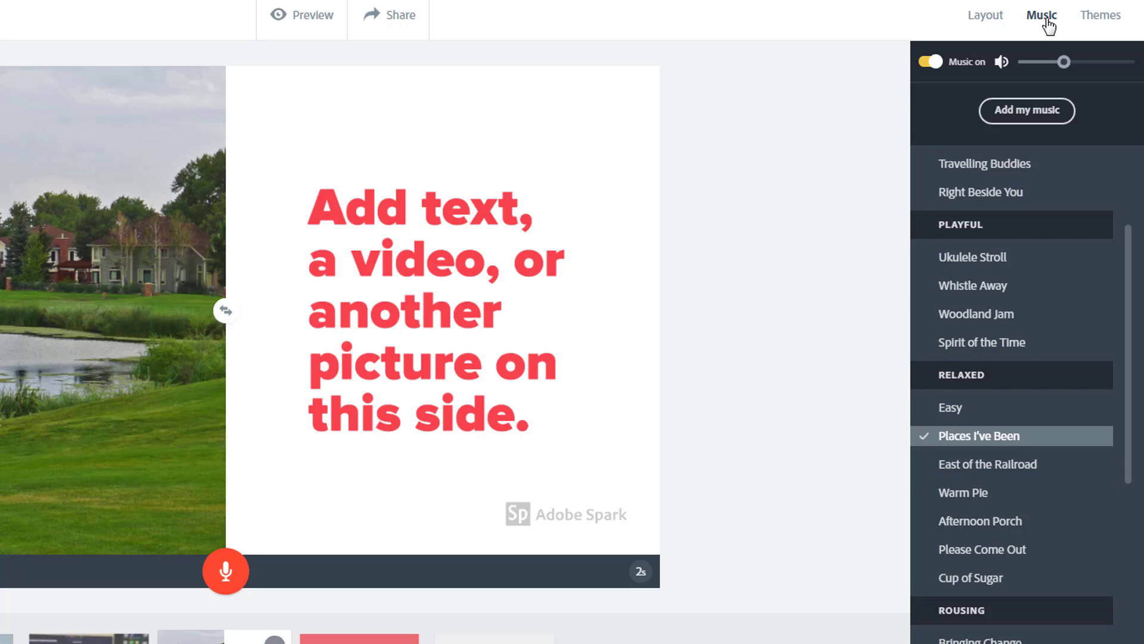
{"action": "scroll", "coordinate": [1023, 394], "scroll_direction": "down", "scroll_amount": 8}
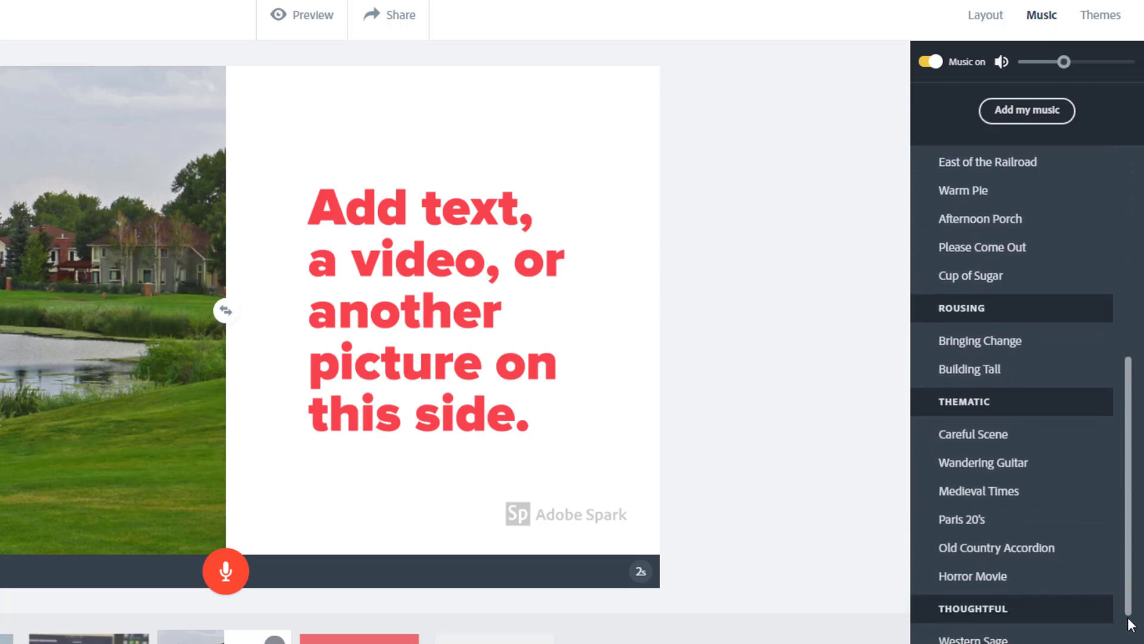
{"action": "scroll", "coordinate": [990, 561], "scroll_direction": "down", "scroll_amount": 1}
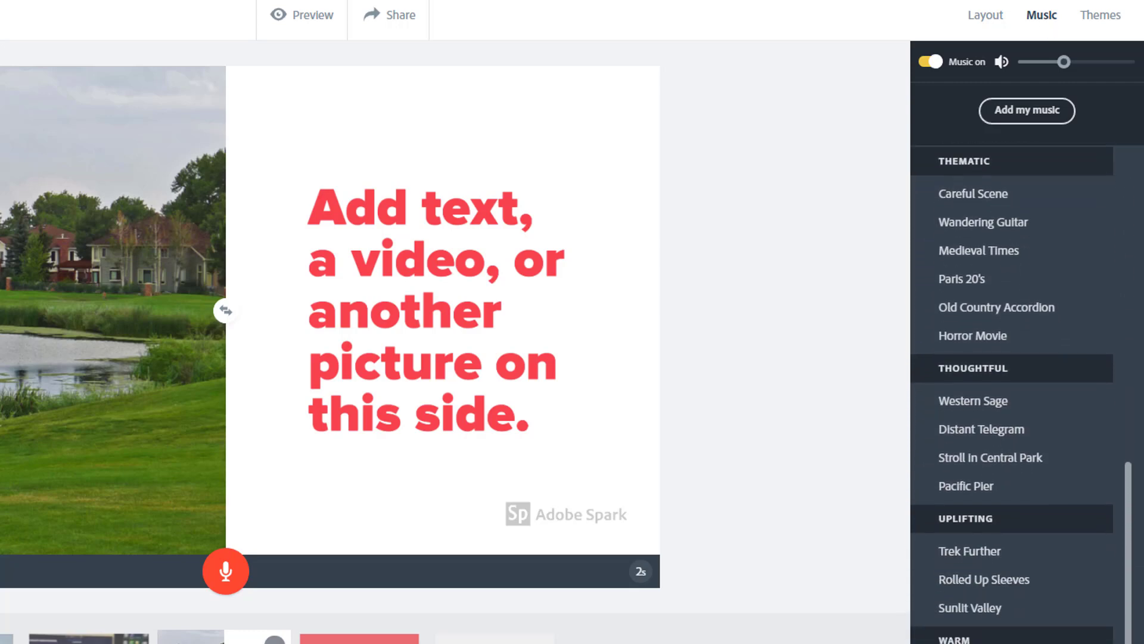
{"action": "left_click", "coordinate": [990, 560]}
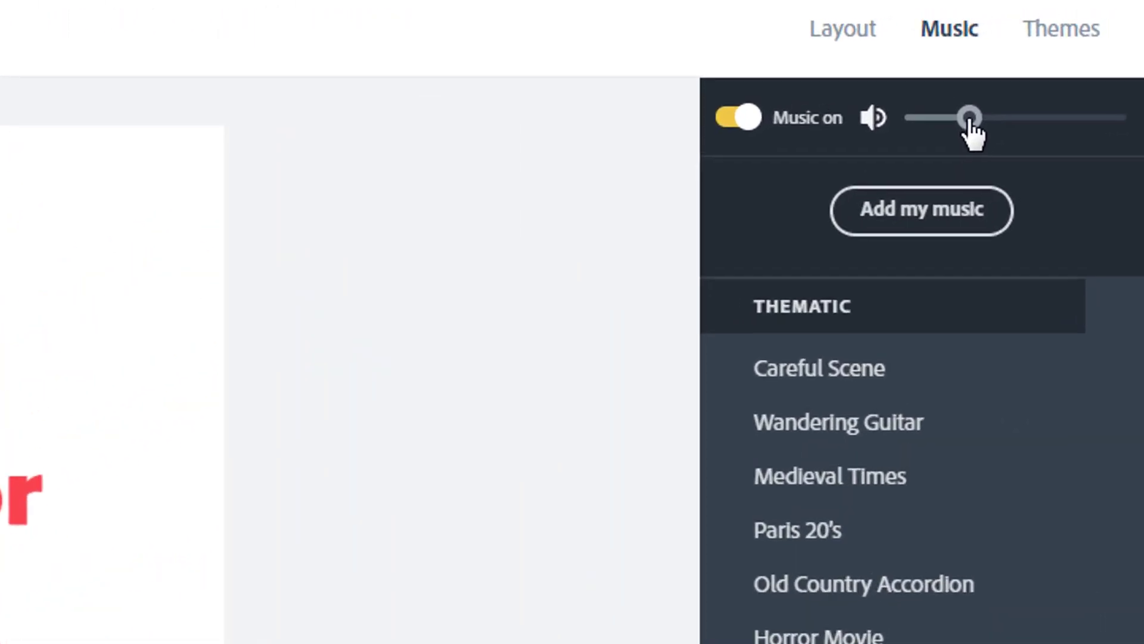
{"action": "left_click_drag", "start_coordinate": [970, 119], "coordinate": [952, 119]}
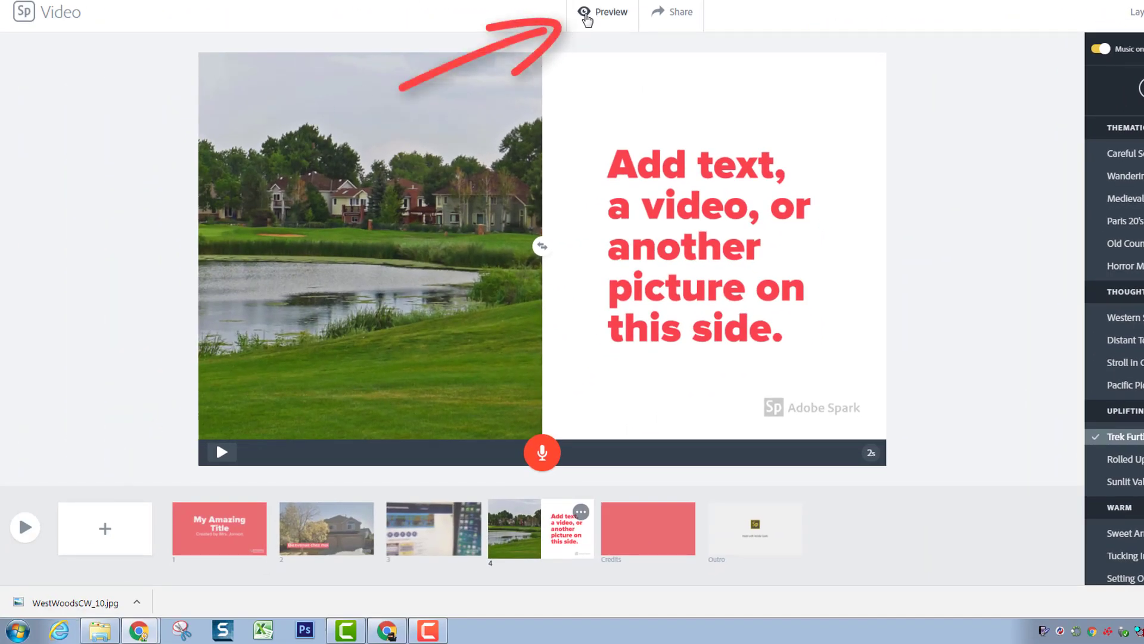
Step: Preview the video with its music and return to the editor
{"action": "left_click", "coordinate": [584, 18]}
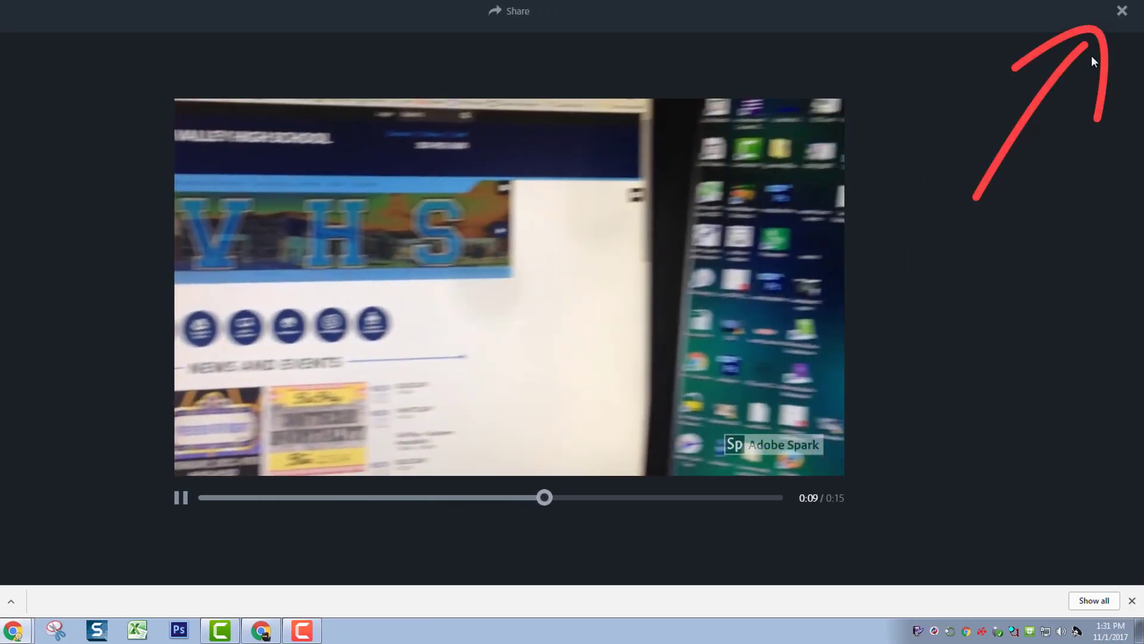
{"action": "left_click", "coordinate": [1121, 10]}
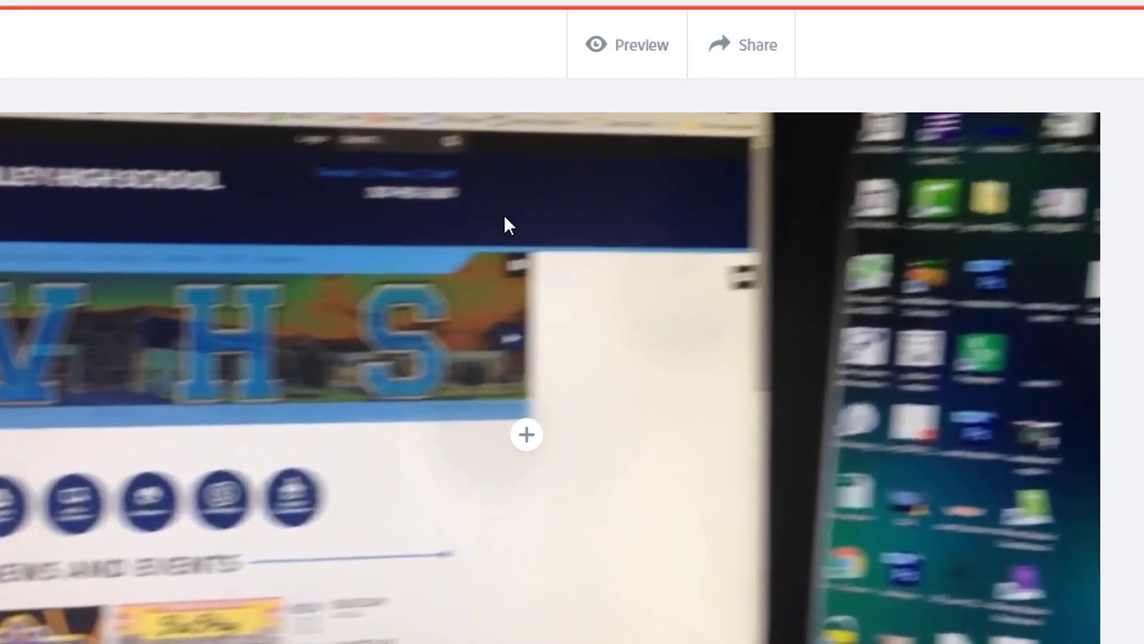
Step: Start sharing the video and fill in the publishing details with the title "Maison Story" and the category Education
{"action": "left_click", "coordinate": [742, 60]}
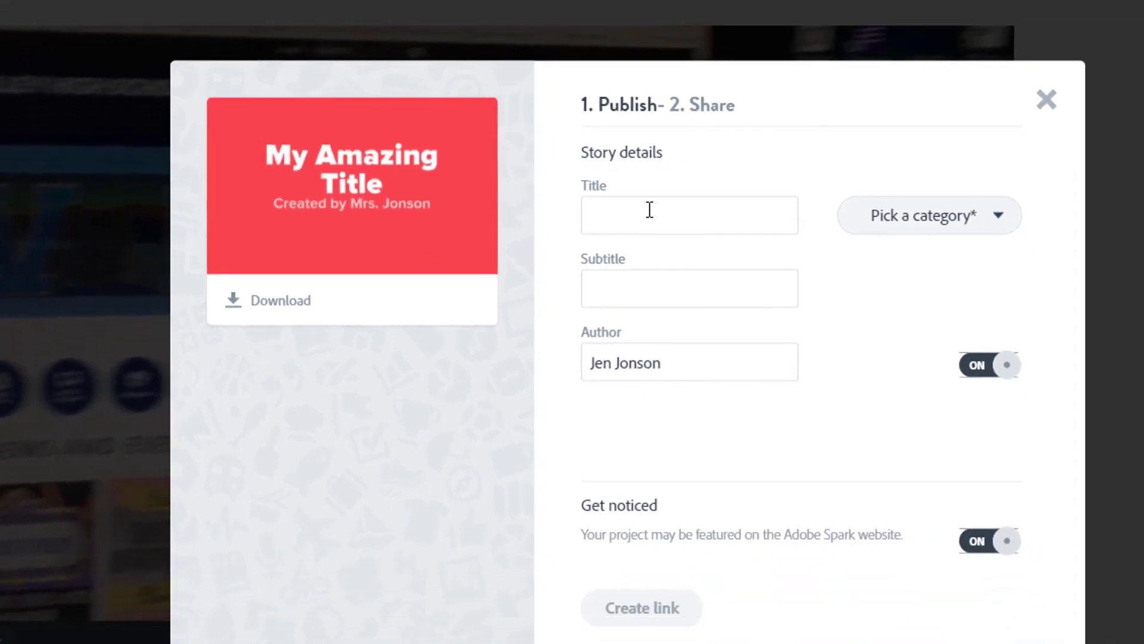
{"action": "left_click", "coordinate": [649, 209]}
{"action": "type", "text": "Maison Story"}
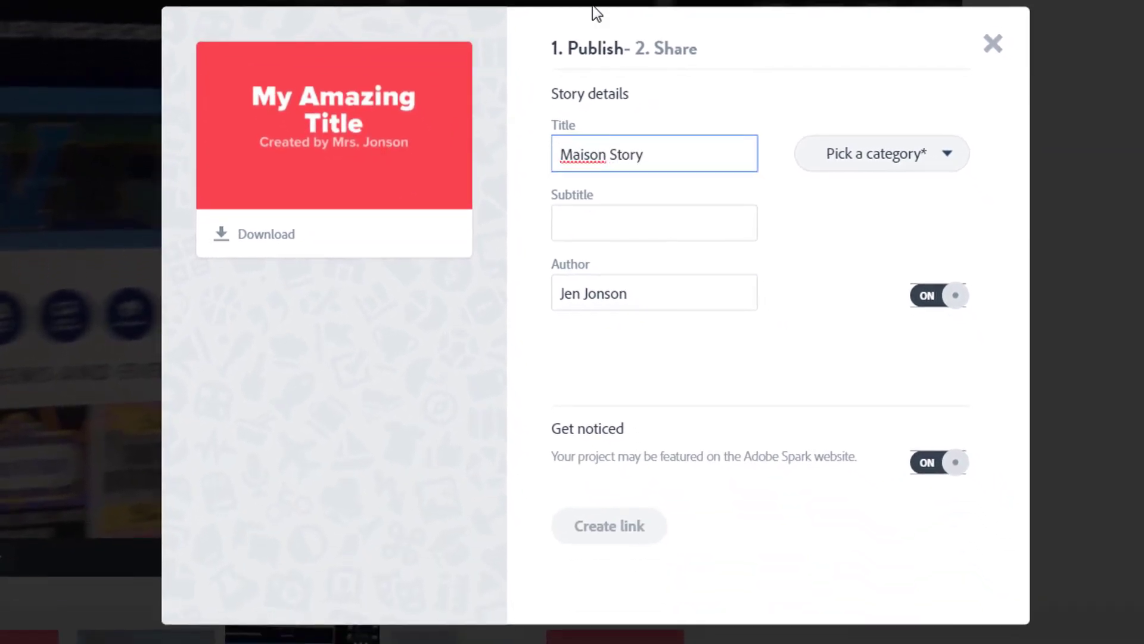
{"action": "left_click", "coordinate": [906, 156]}
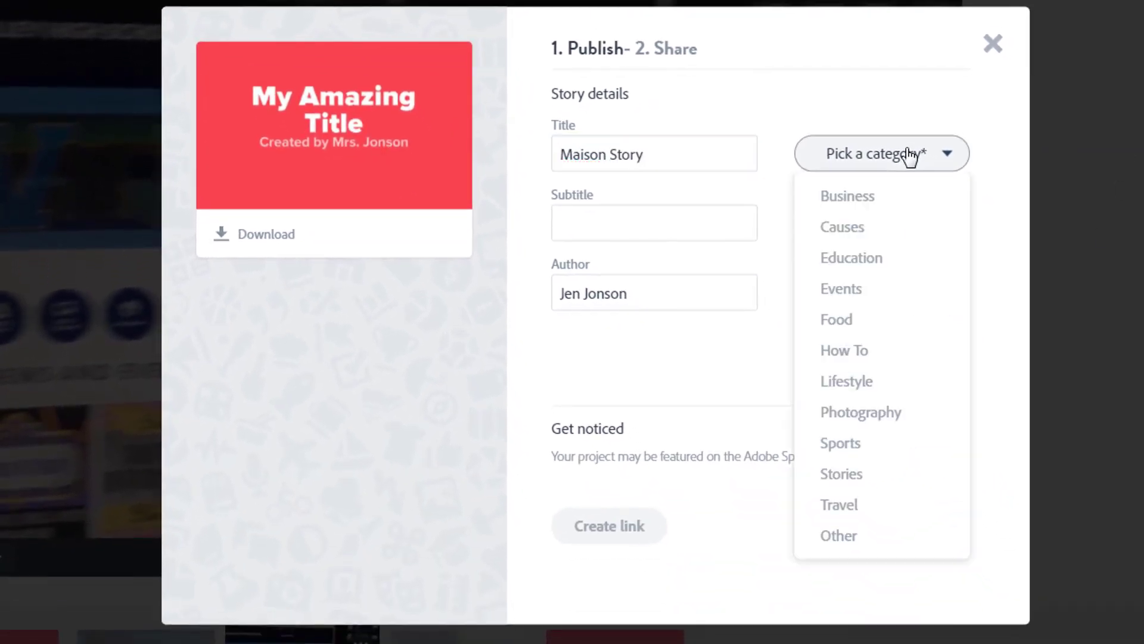
{"action": "left_click", "coordinate": [869, 261]}
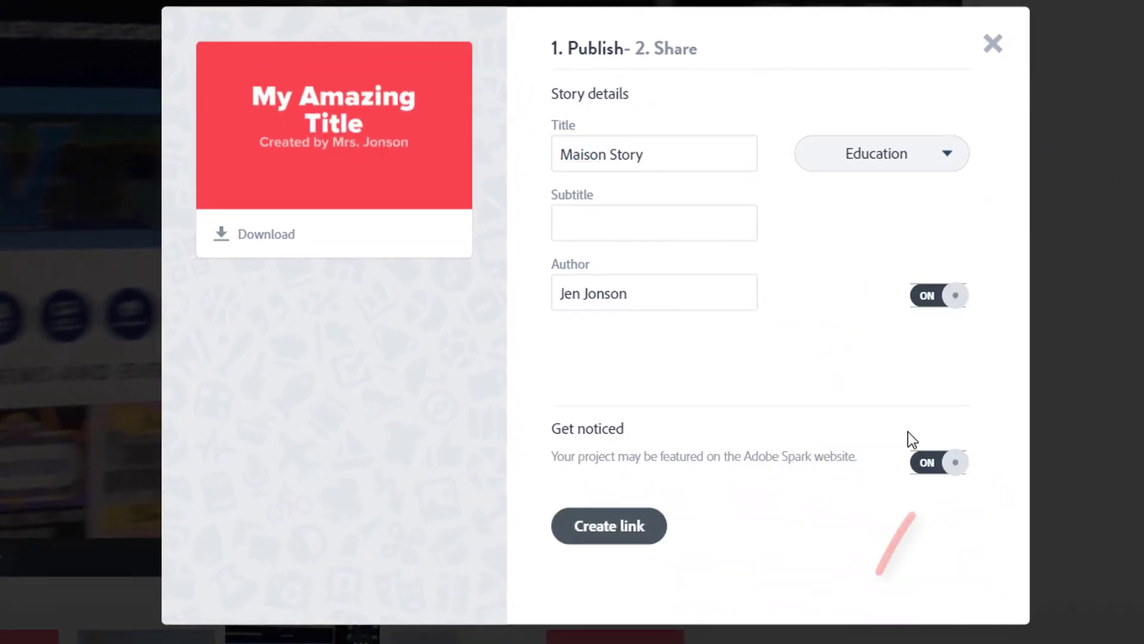
Step: Turn off featuring of the project on the Adobe Spark website, and create and copy its shareable link
{"action": "left_click", "coordinate": [927, 468]}
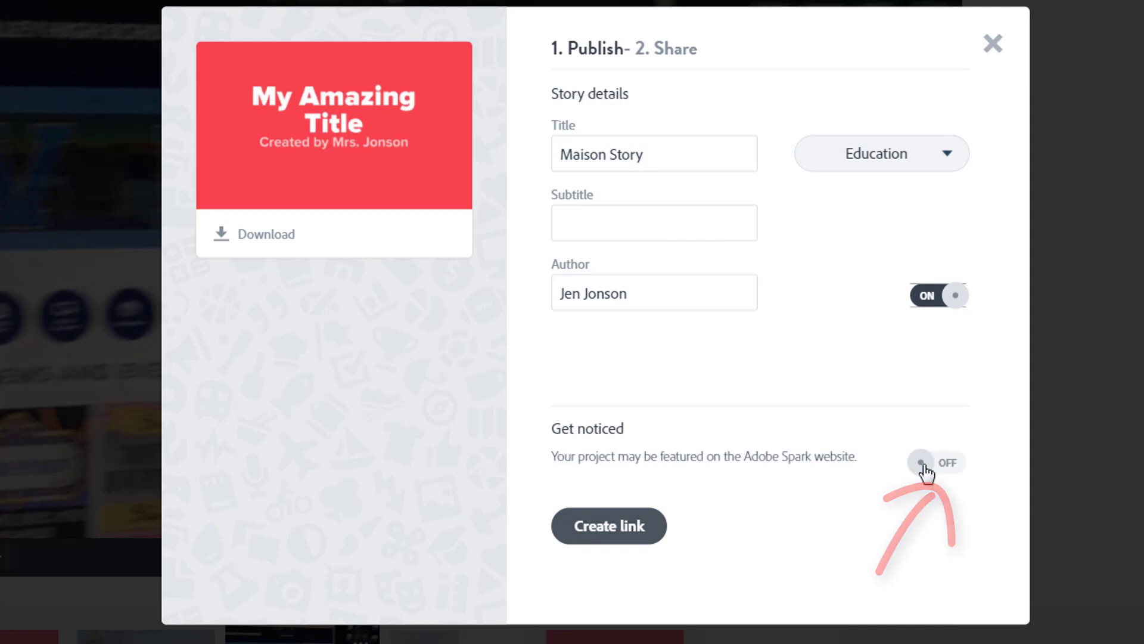
{"action": "left_click", "coordinate": [602, 532]}
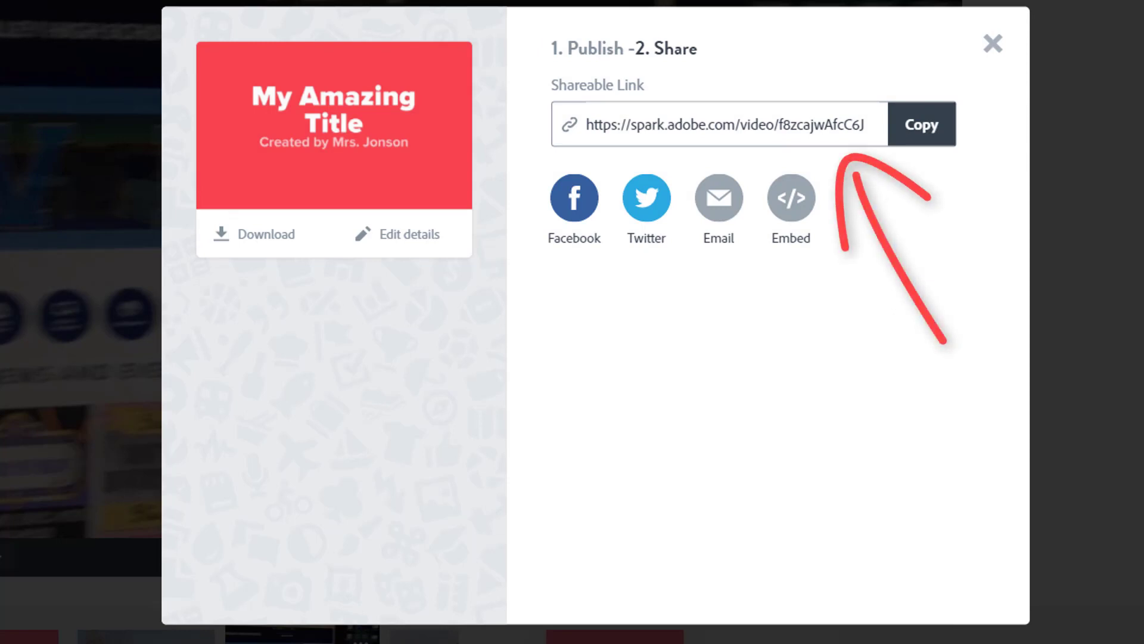
{"action": "left_click", "coordinate": [927, 135]}
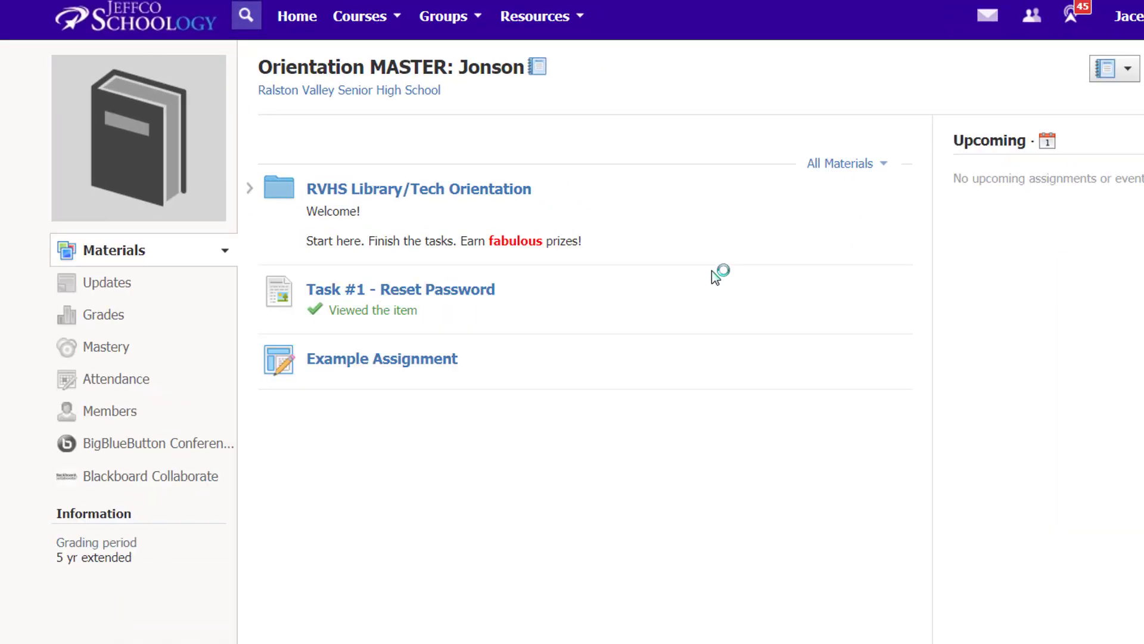
Step: In Schoology, submit the copied video link as a created text submission for Example Assignment
{"action": "left_click", "coordinate": [423, 367]}
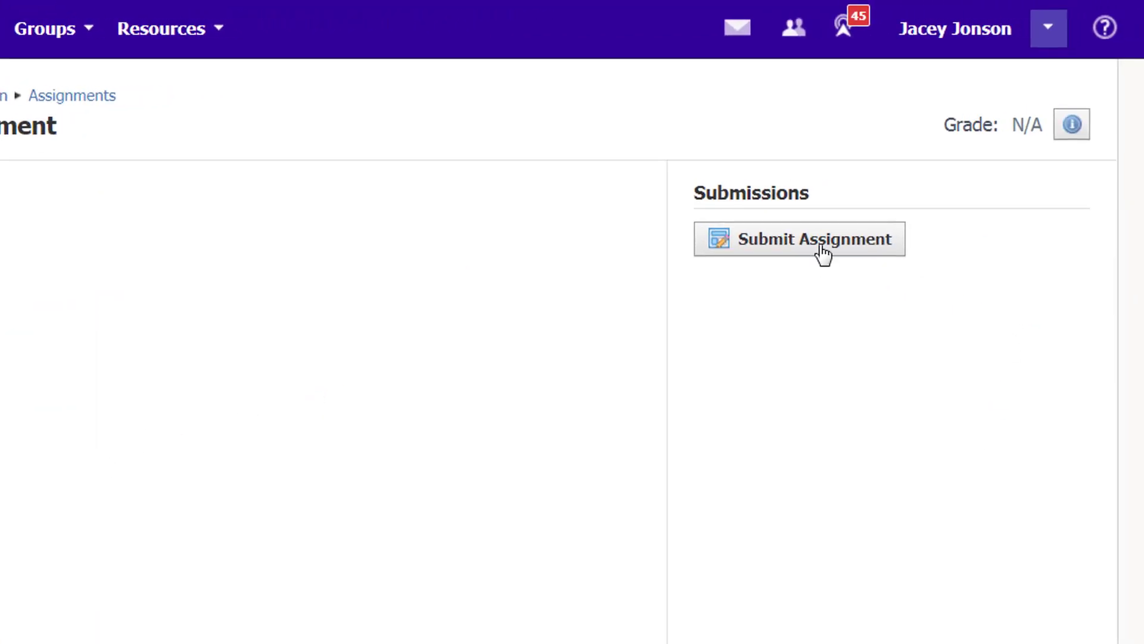
{"action": "left_click", "coordinate": [823, 255]}
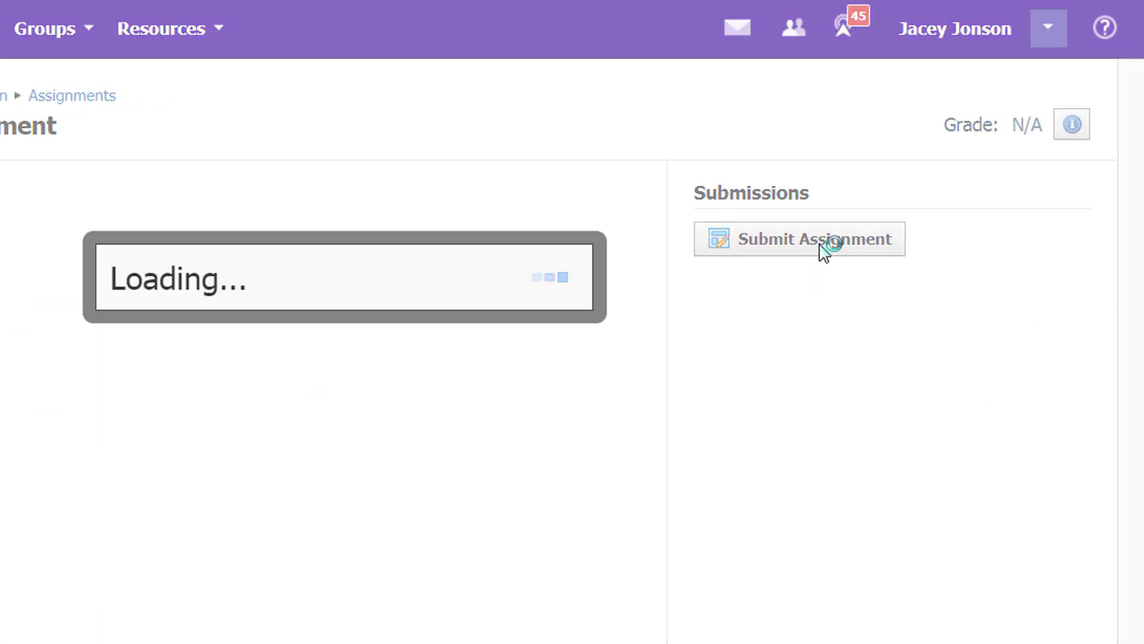
{"action": "left_click", "coordinate": [94, 227]}
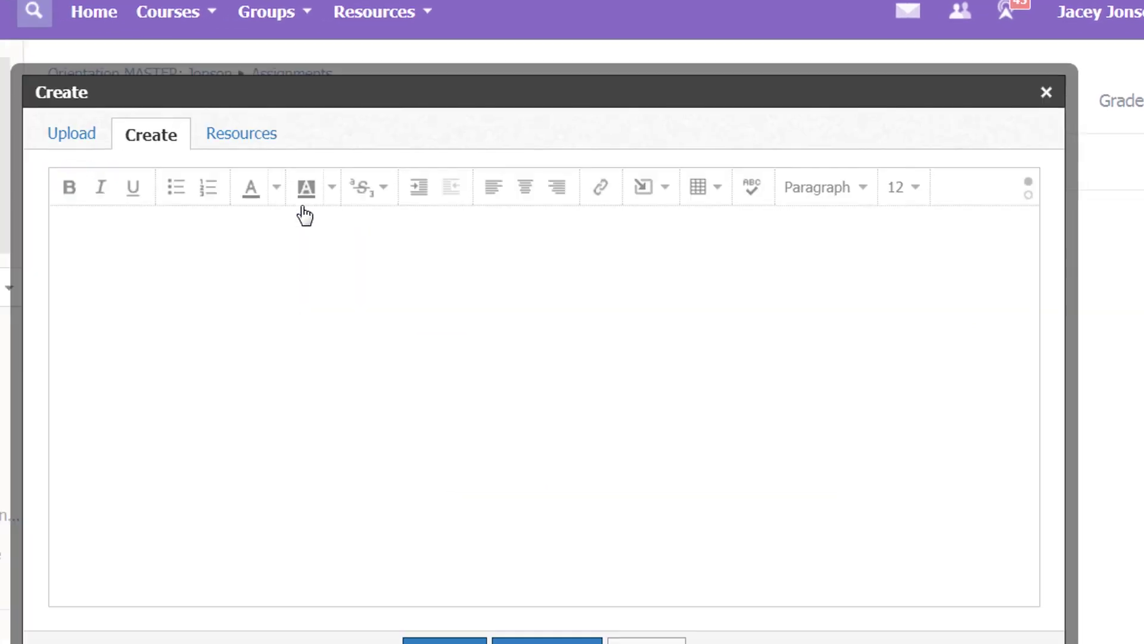
{"action": "right_click", "coordinate": [315, 243]}
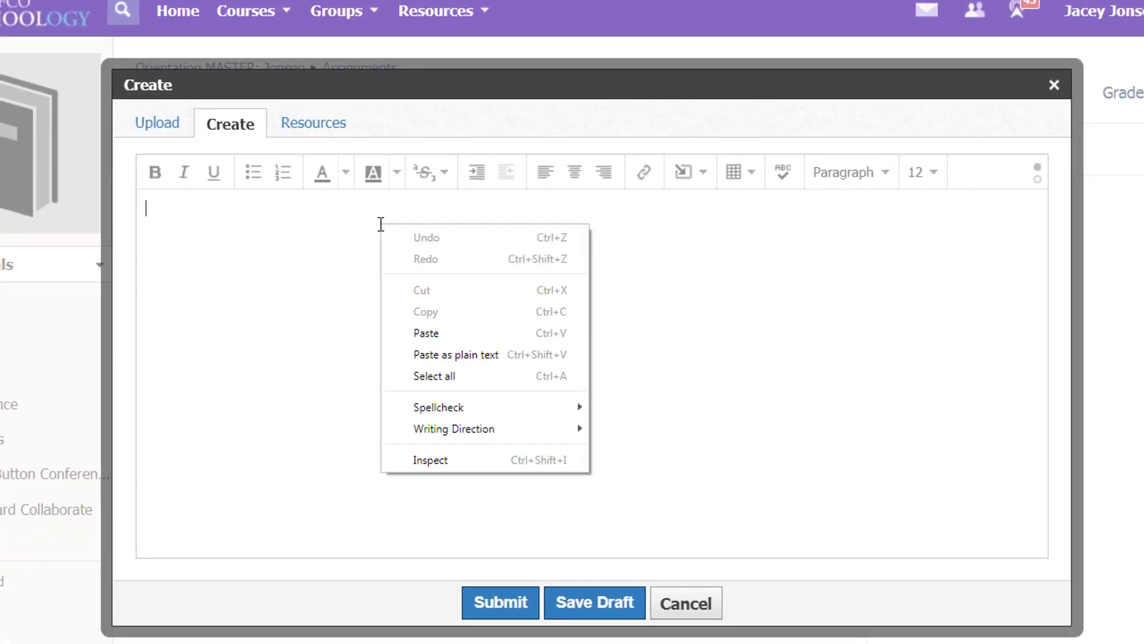
{"action": "left_click", "coordinate": [449, 333]}
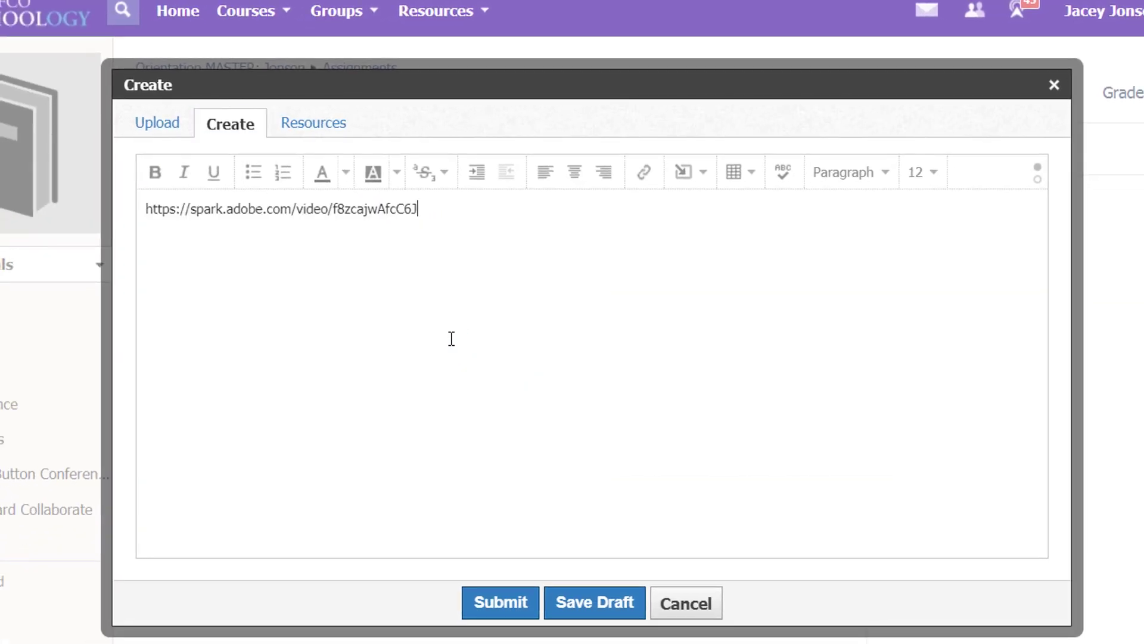
{"action": "key", "text": "Return"}
{"action": "left_click", "coordinate": [503, 603]}
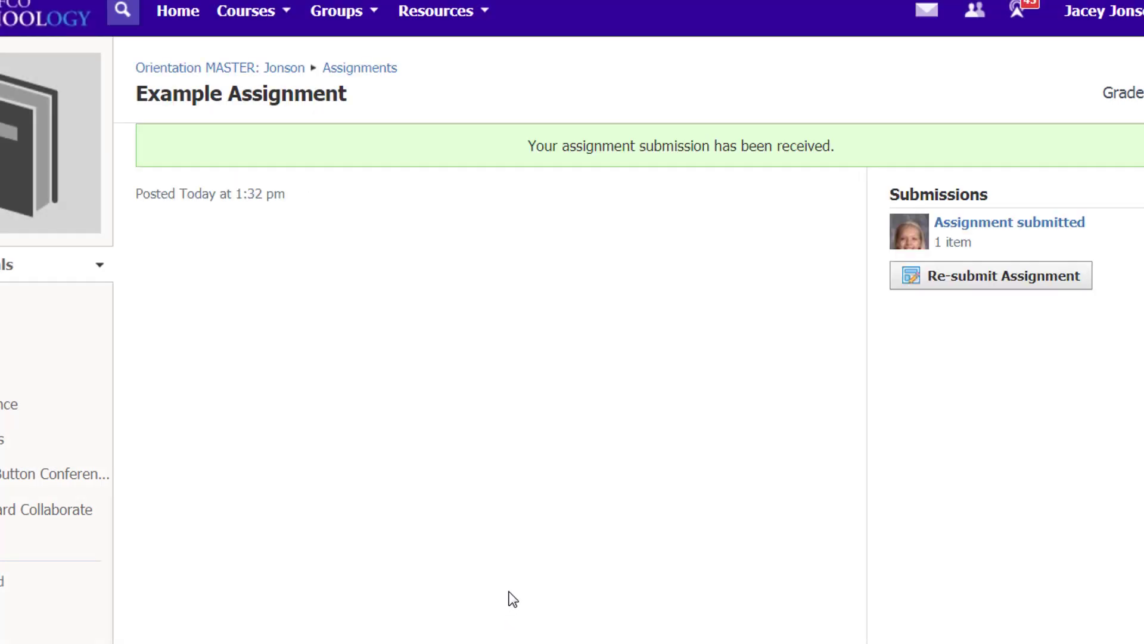